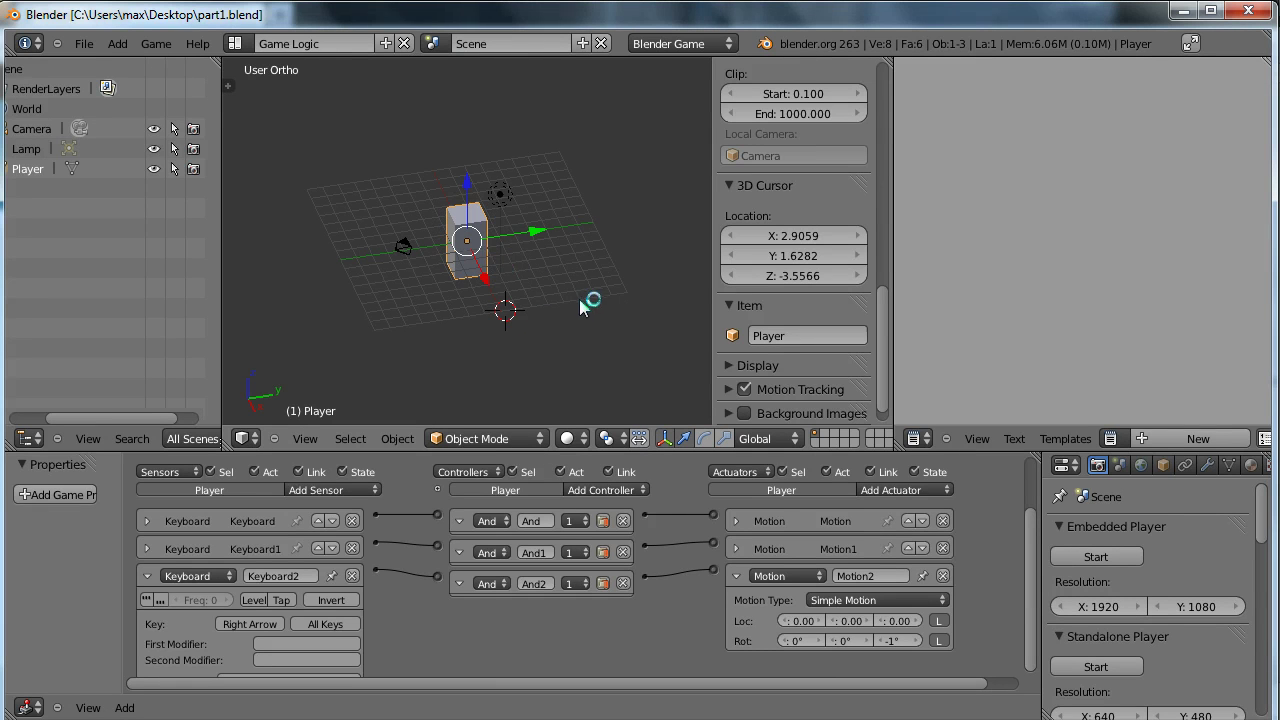
Widen the physics settings area, keep the Blender Game engine, and set the Player's physics type to Dynamic
left_click_drag(1040, 485, 916, 485)
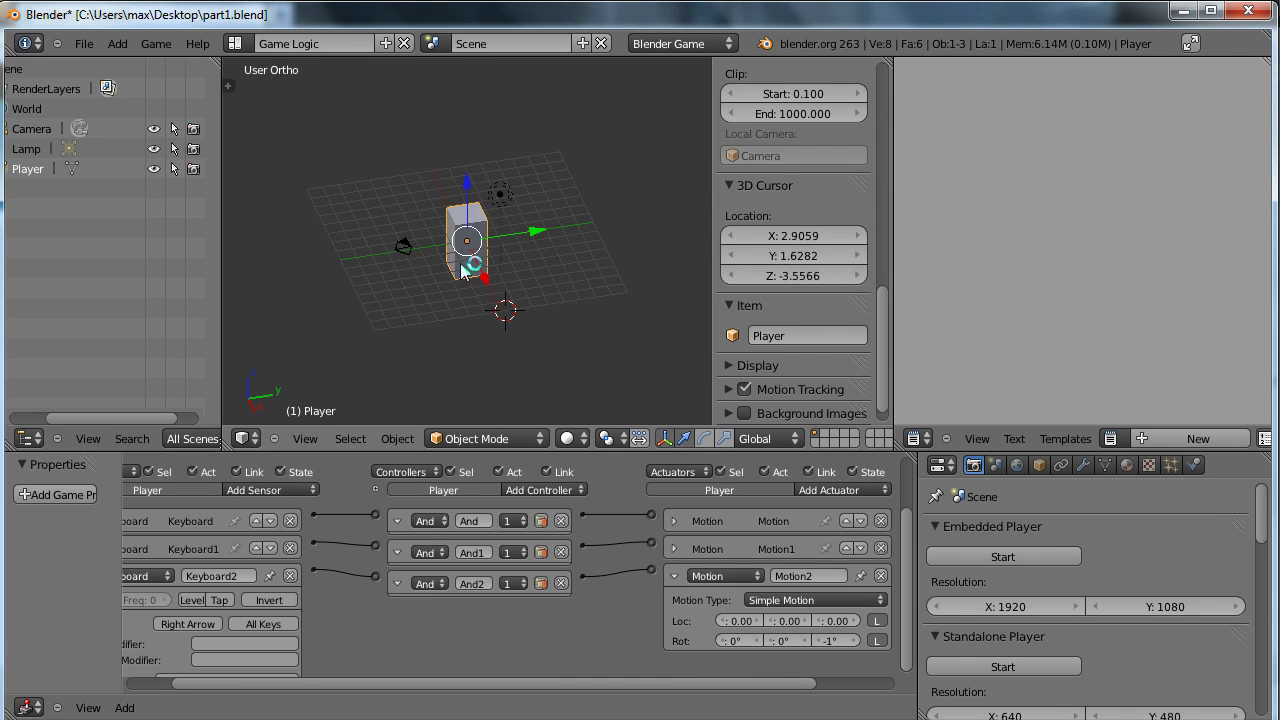
scroll(462, 268, "up", 3)
scroll(461, 267, "up", 1)
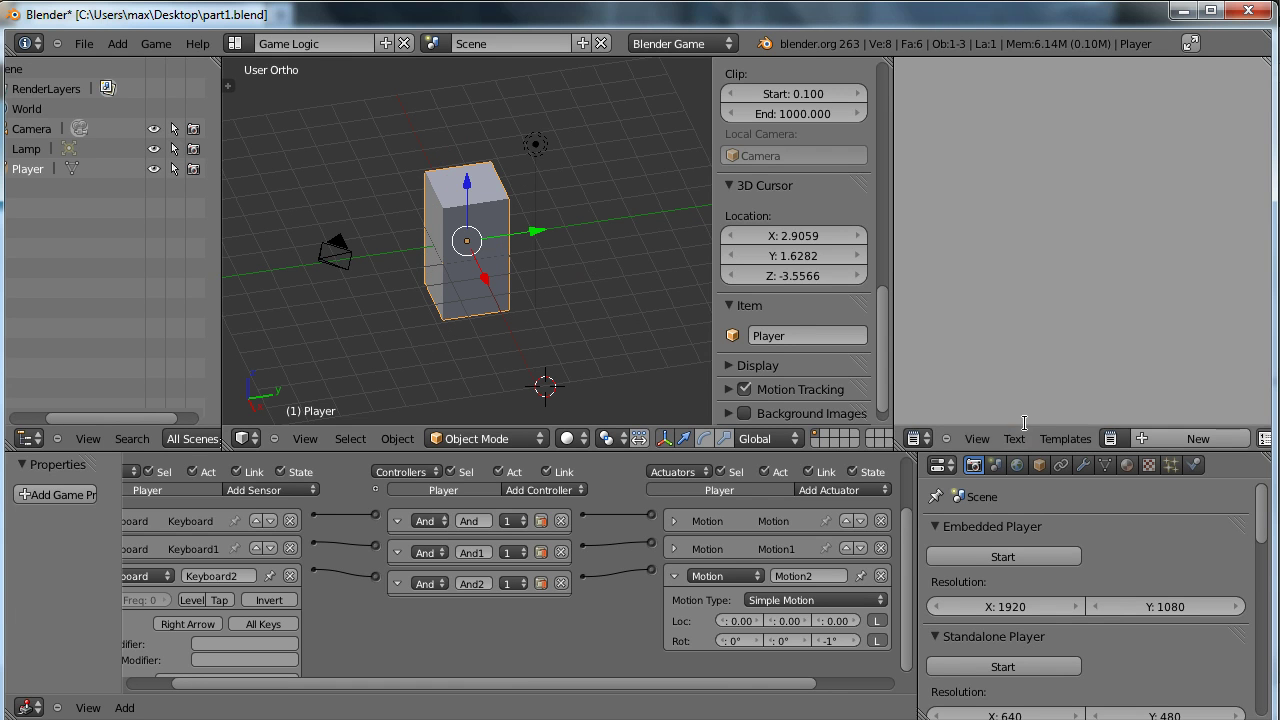
left_click(1196, 466)
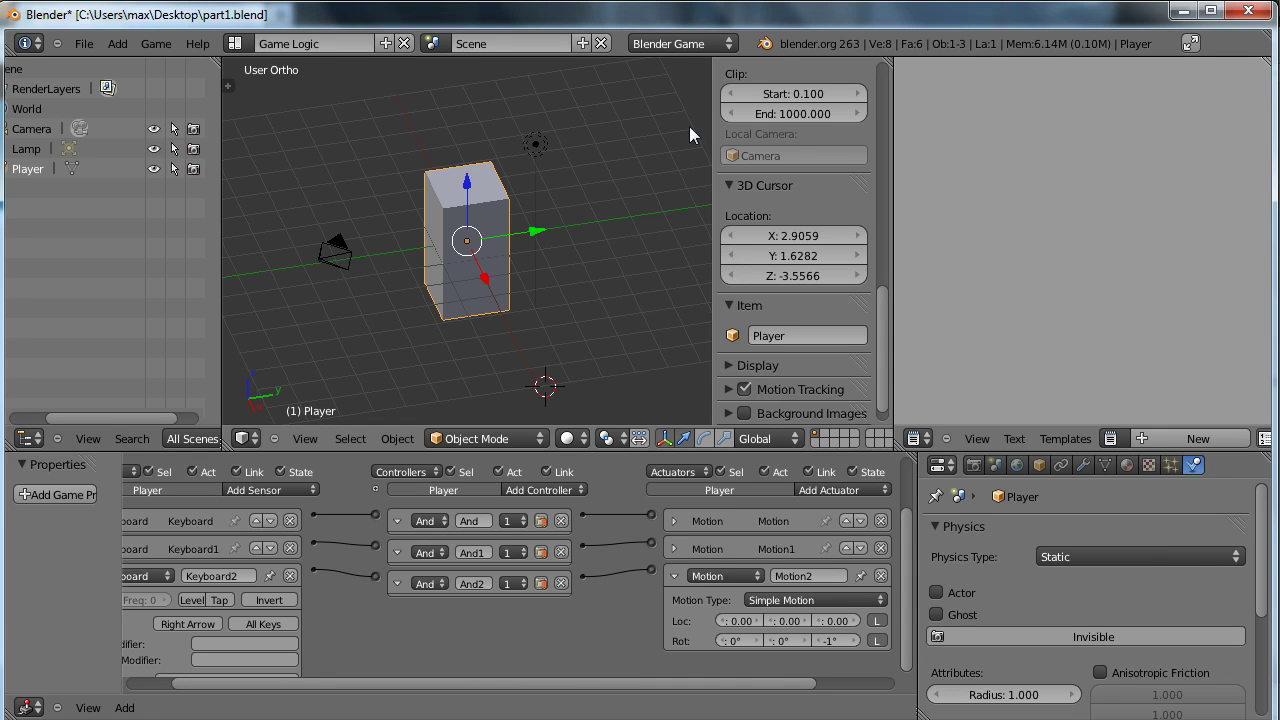
left_click(705, 43)
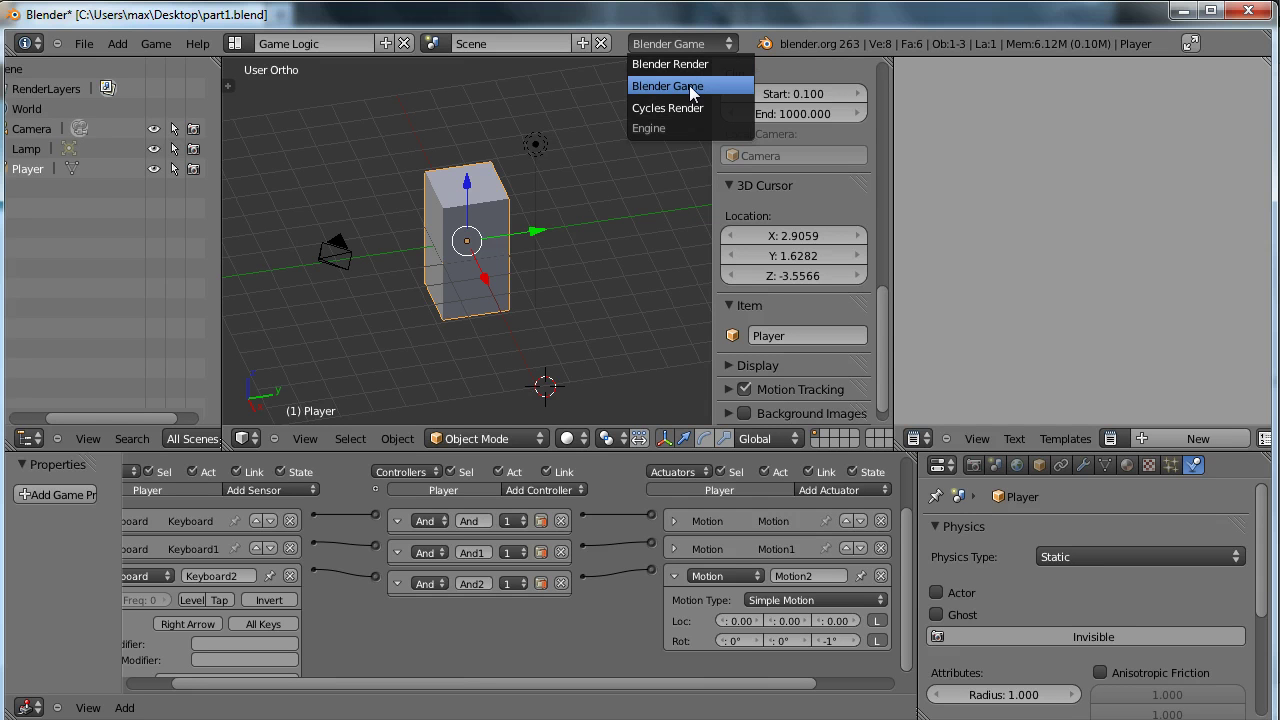
left_click(690, 87)
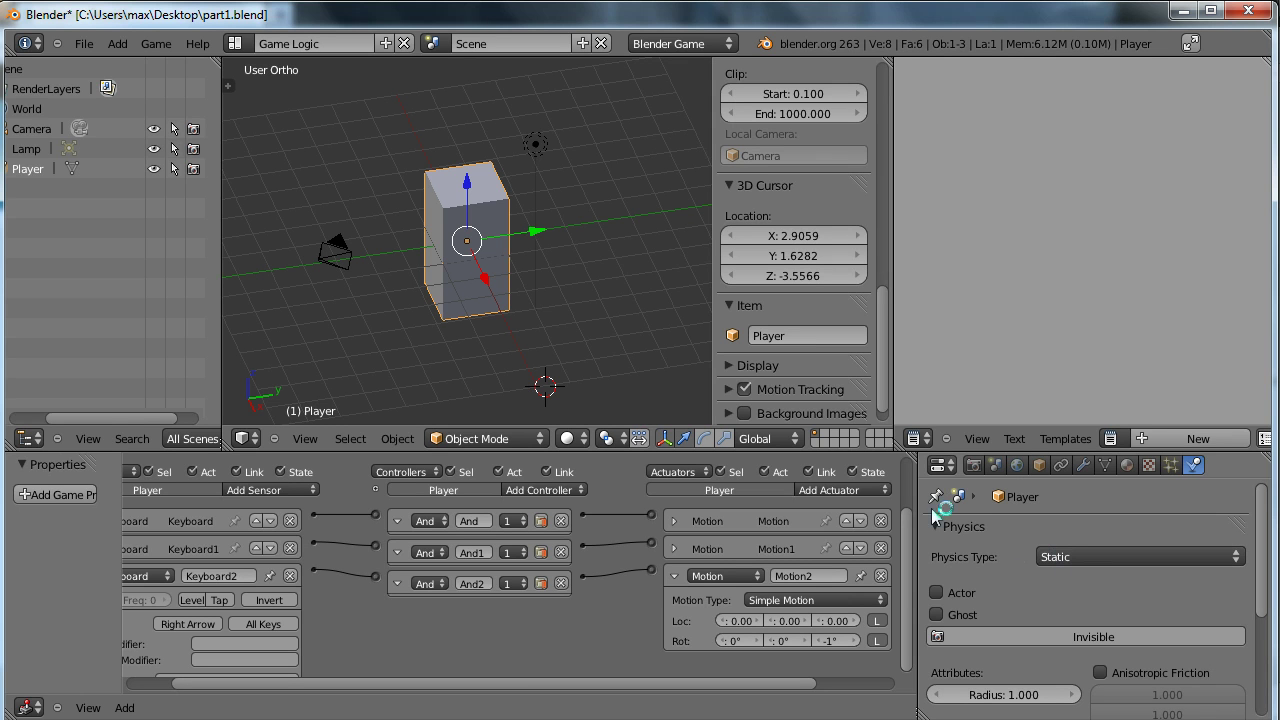
left_click(1084, 562)
left_click(1073, 557)
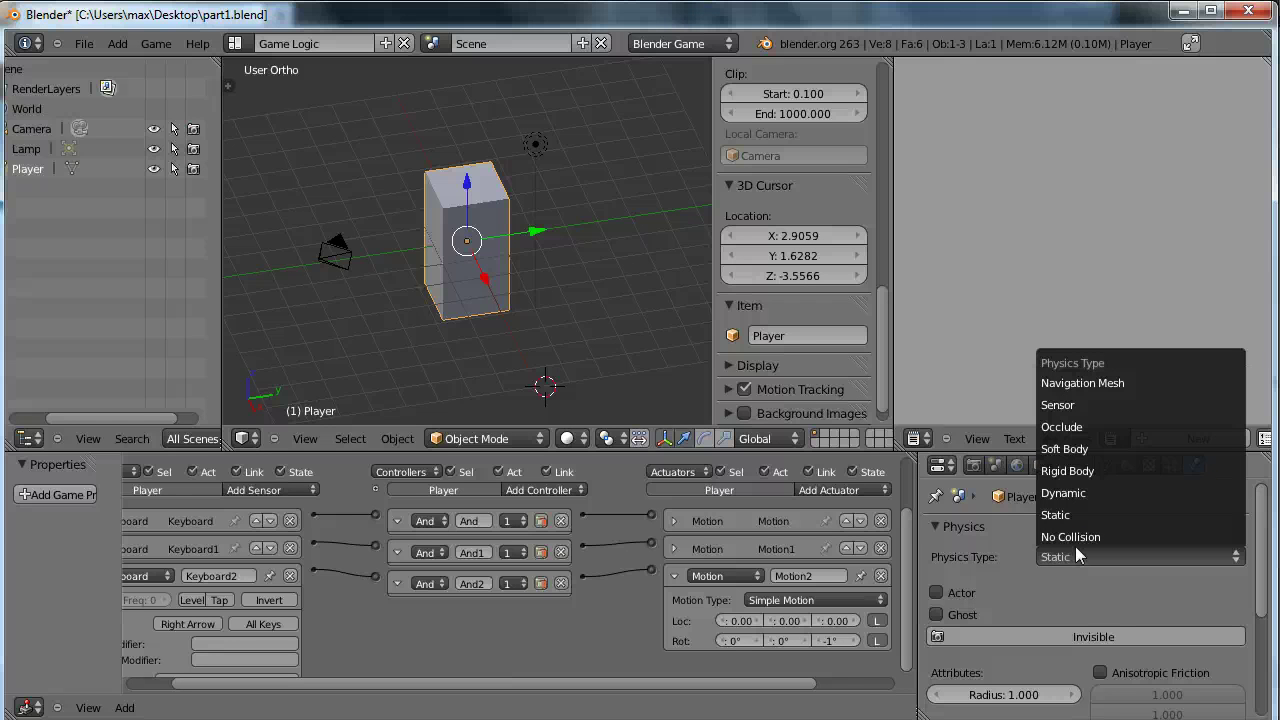
left_click(1066, 491)
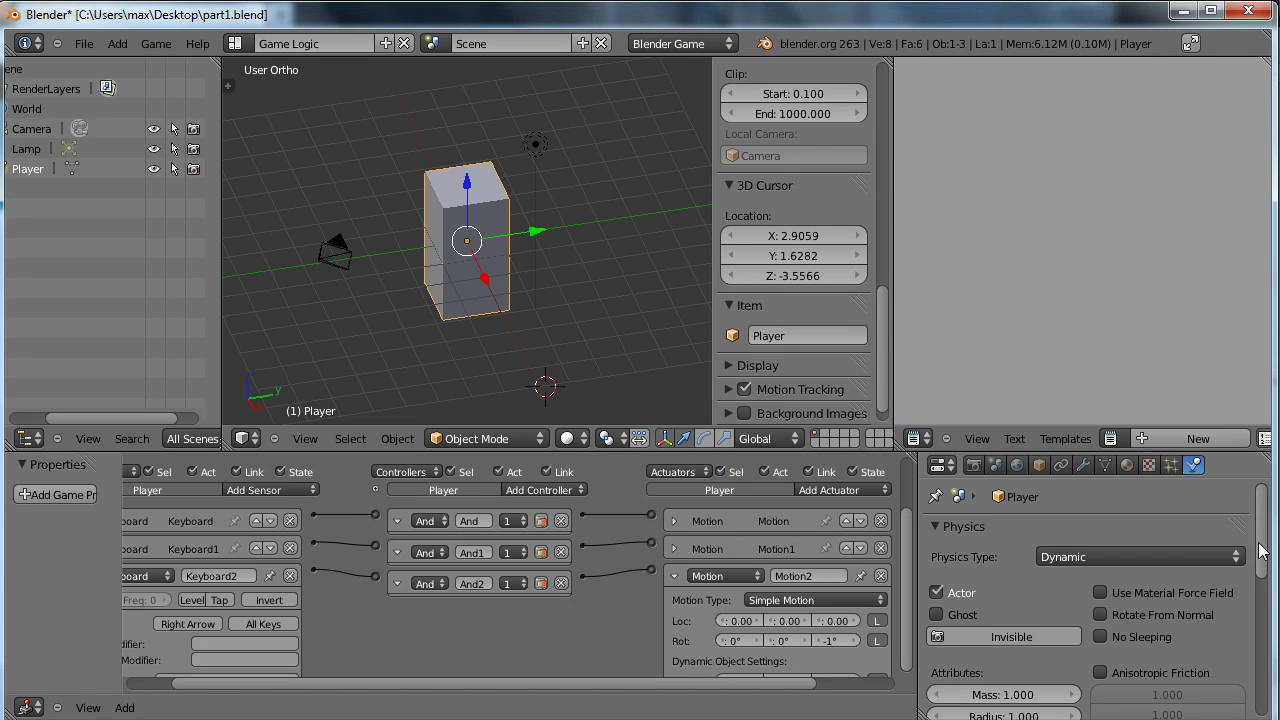
Enable Collision Bounds with Box bounds for the Player and review its other physics settings
left_click_drag(1262, 550, 1266, 690)
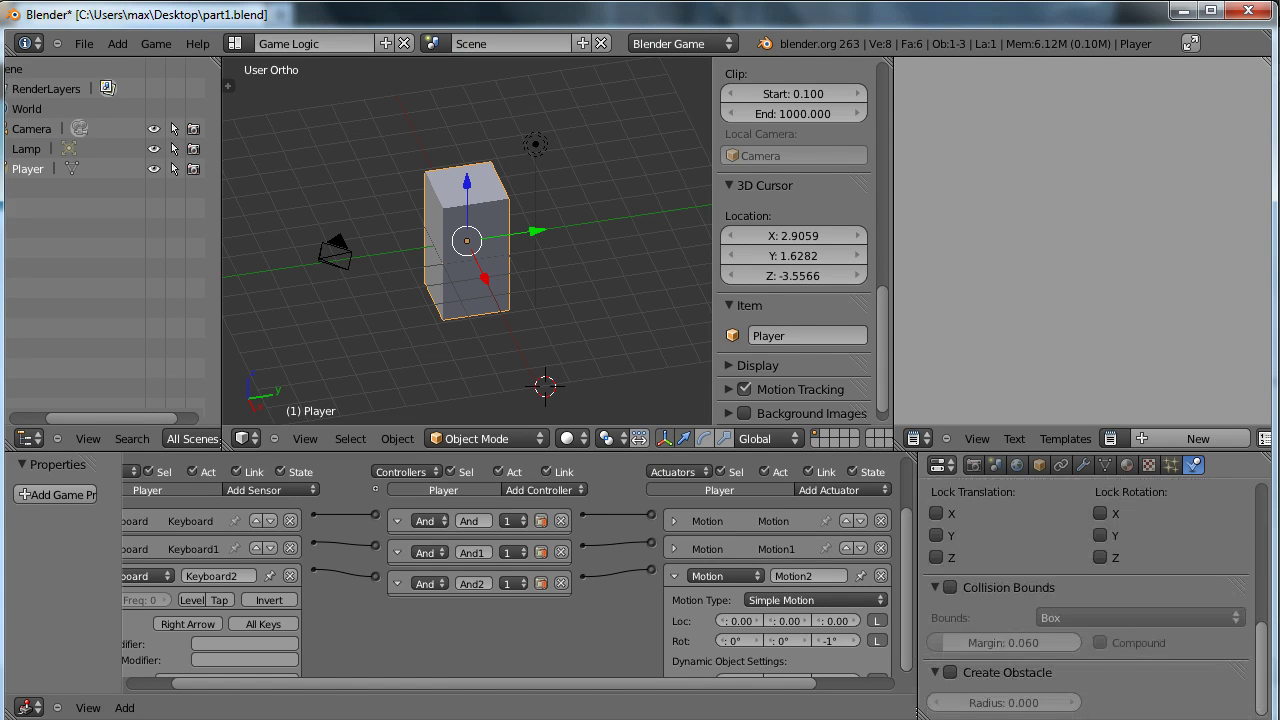
left_click(951, 587)
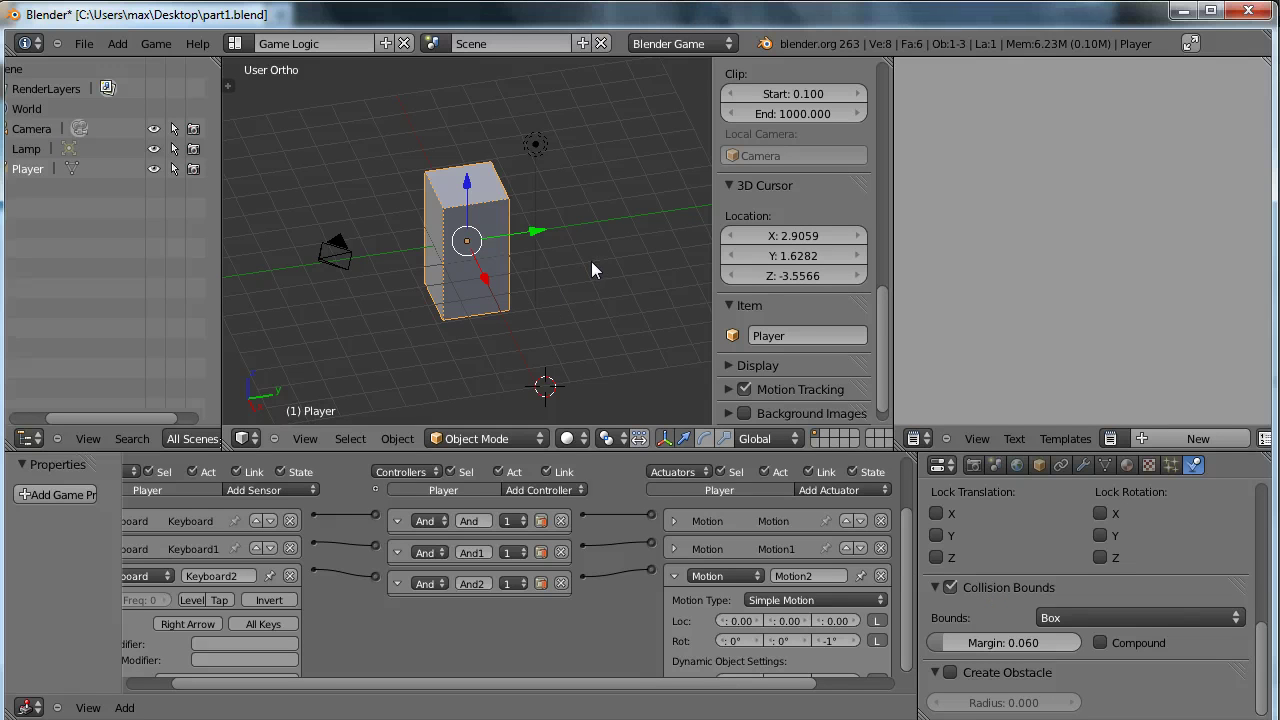
left_click_drag(1265, 635, 1263, 485)
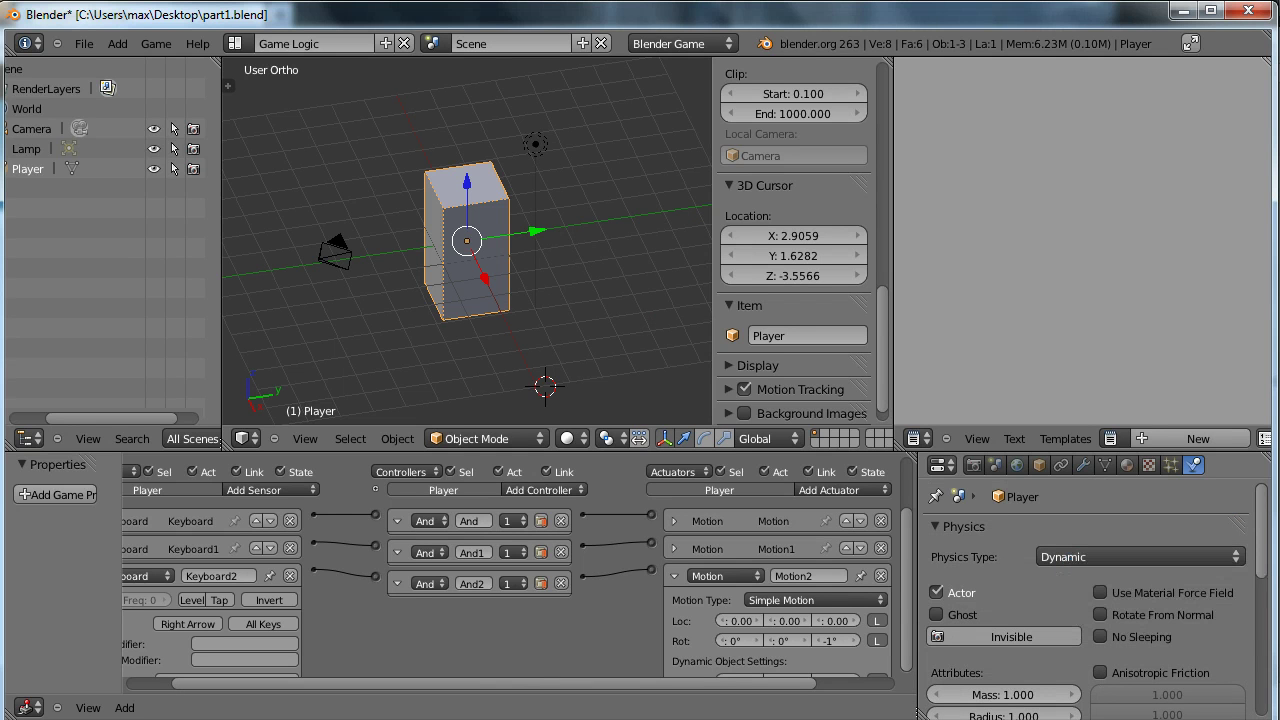
scroll(1226, 664, "down", 5)
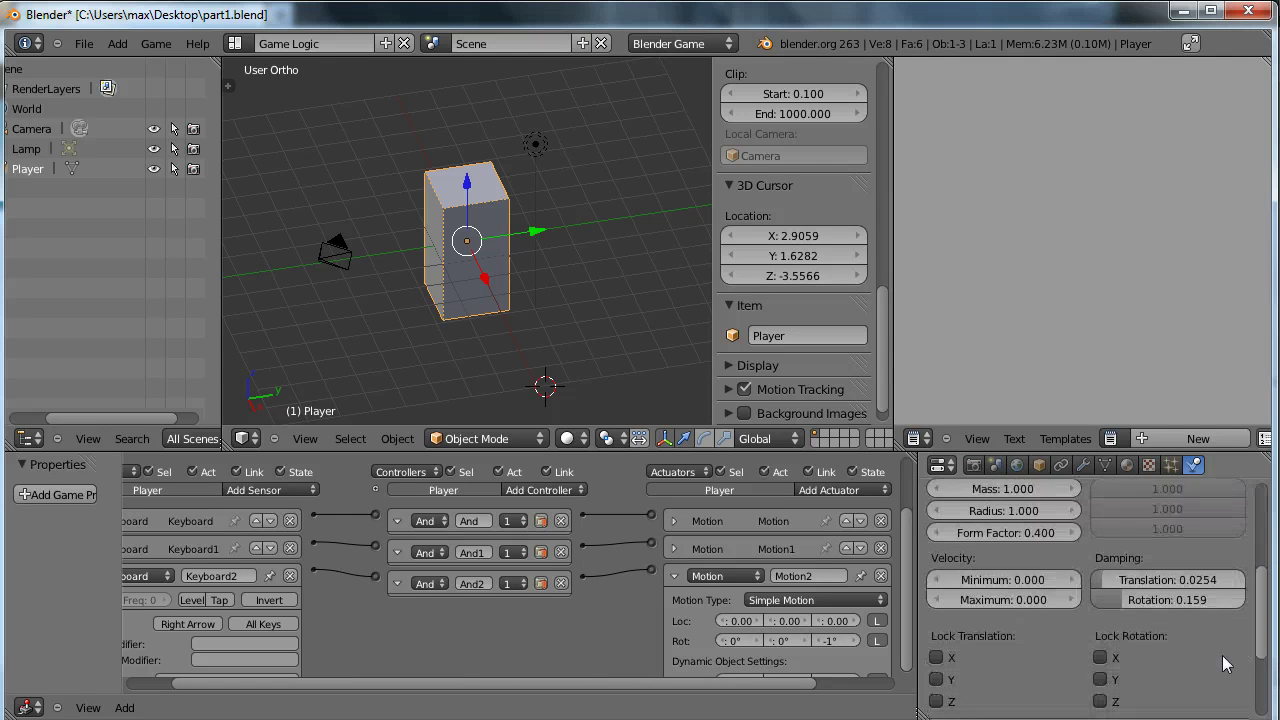
scroll(1226, 664, "down", 2)
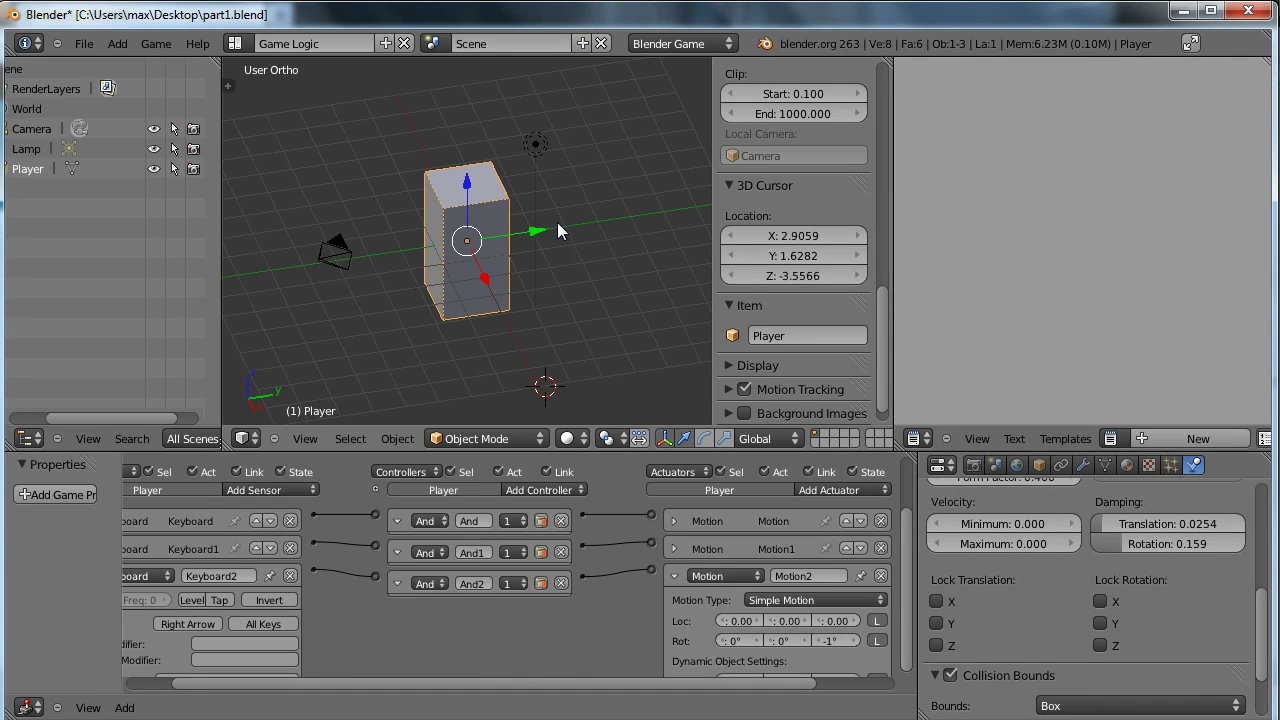
Test-run the game with the dynamic Player and stop it
left_click(586, 208)
key("p")
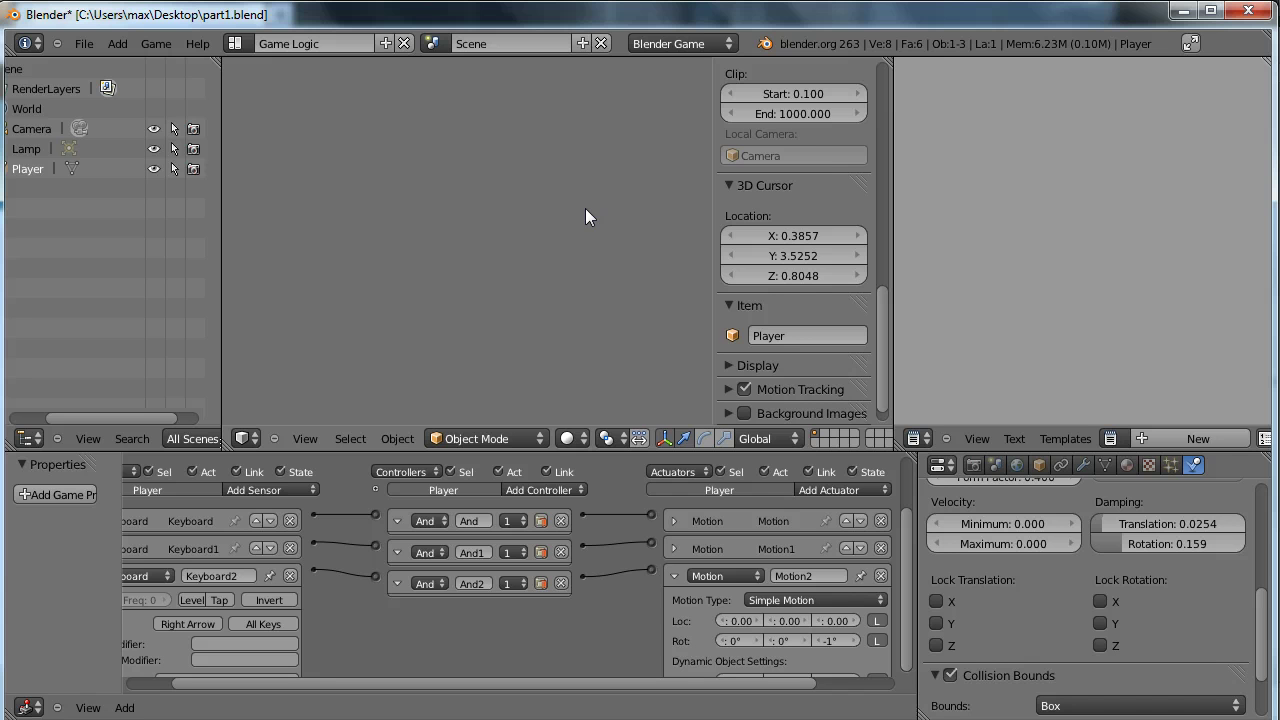
key("Escape")
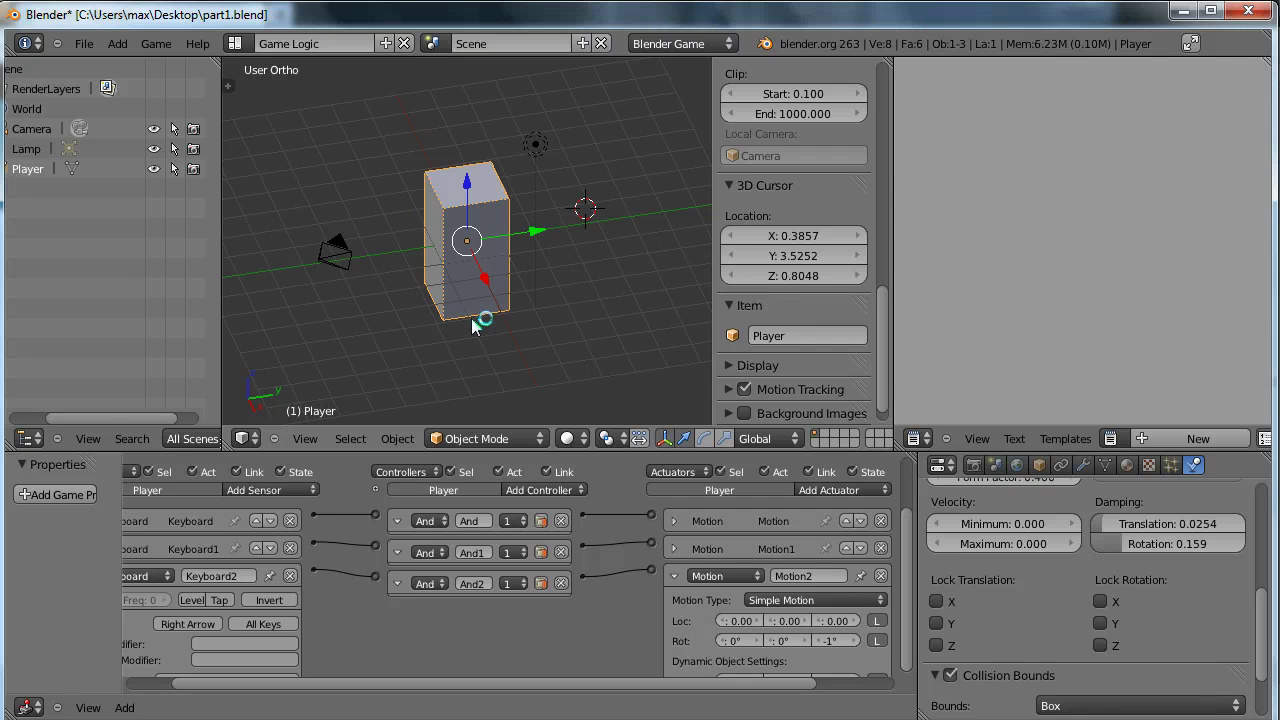
Add a plane mesh beside the Player, placing it from the top view
key("KP_7")
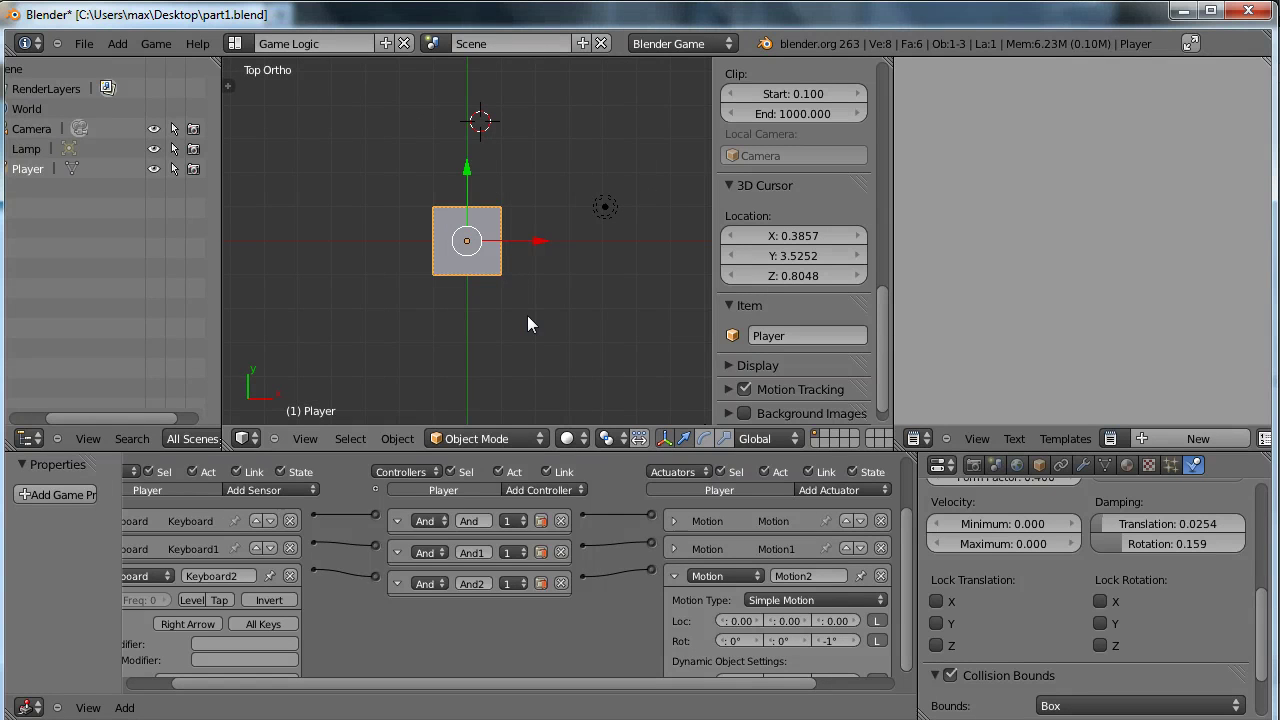
left_click(587, 246)
key("shift+a")
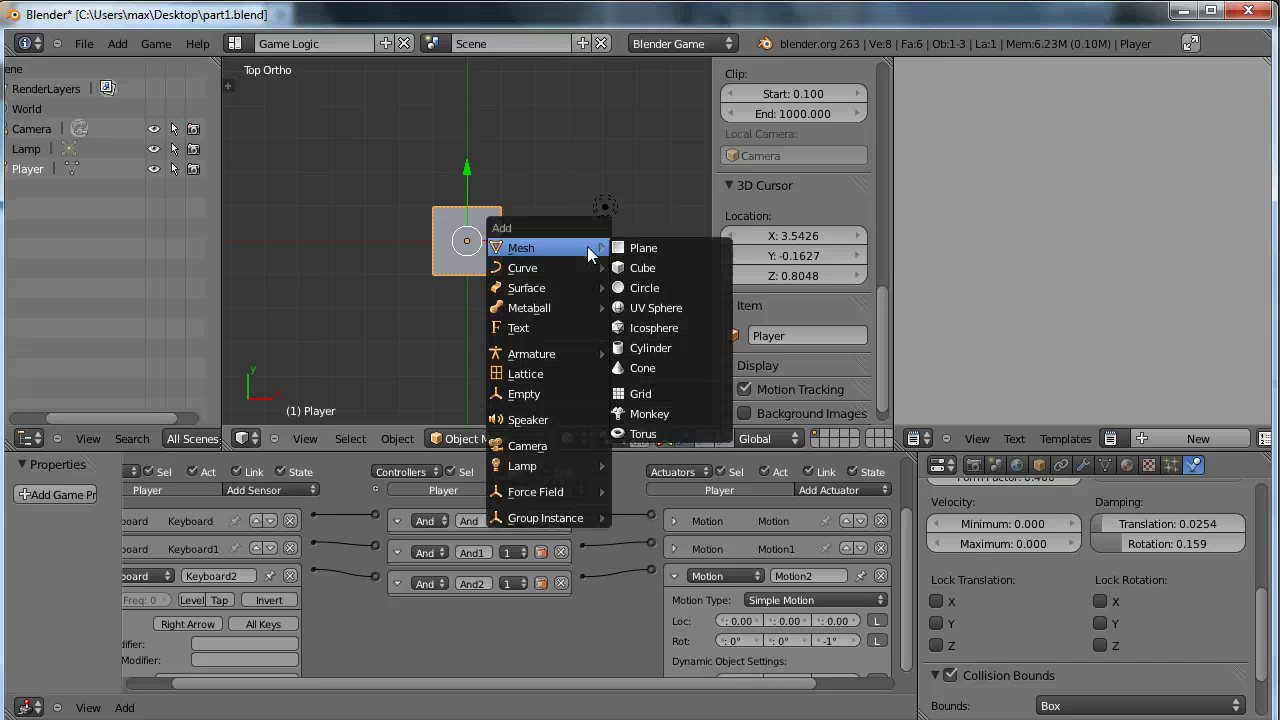
left_click(668, 250)
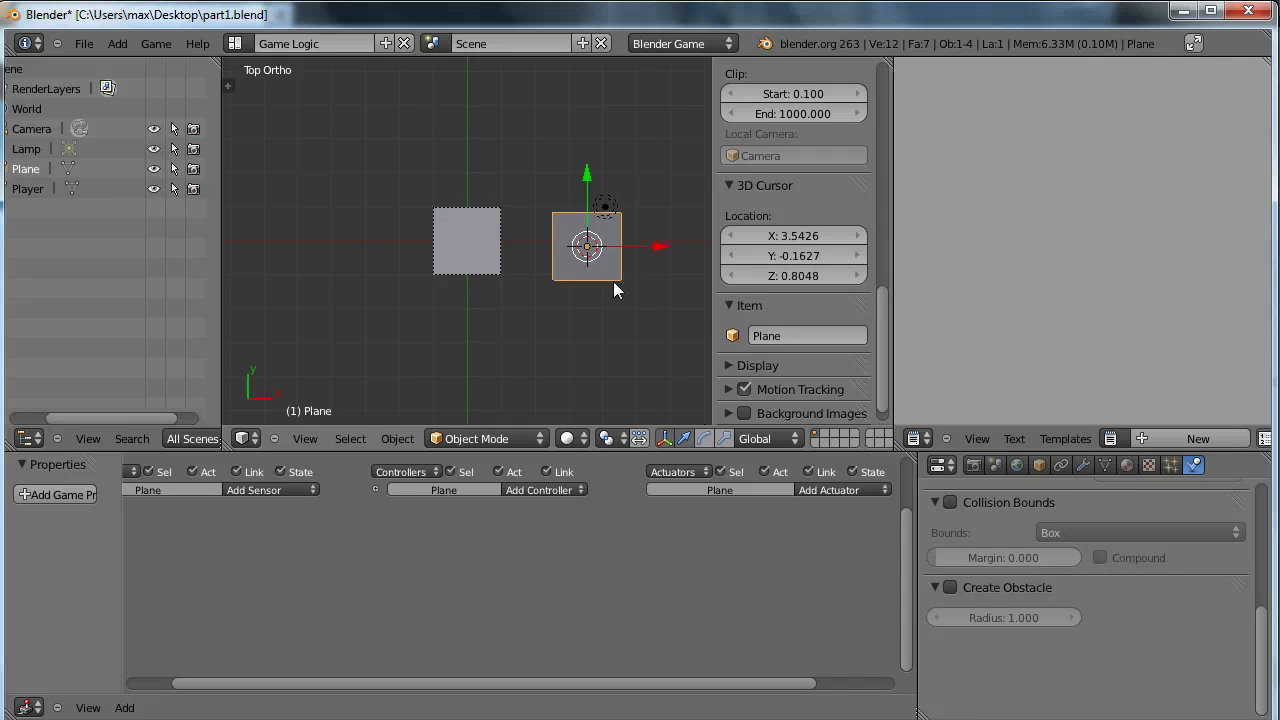
key("z")
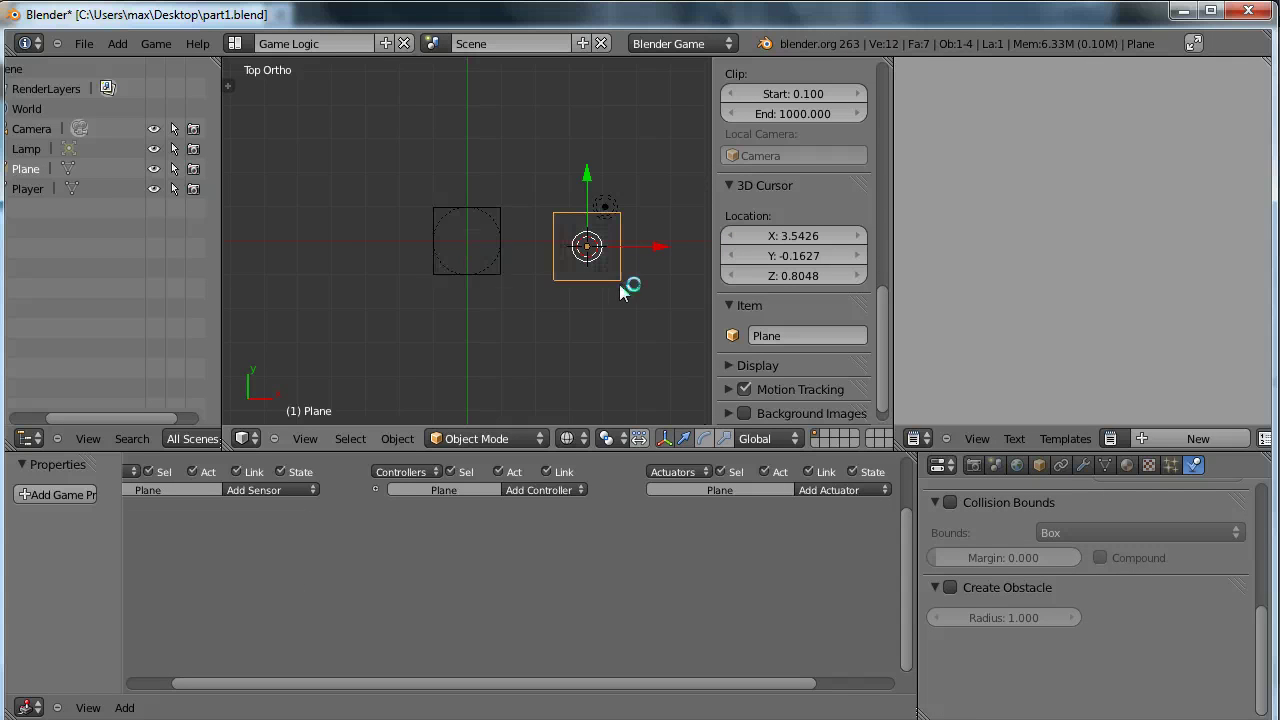
left_click(639, 307)
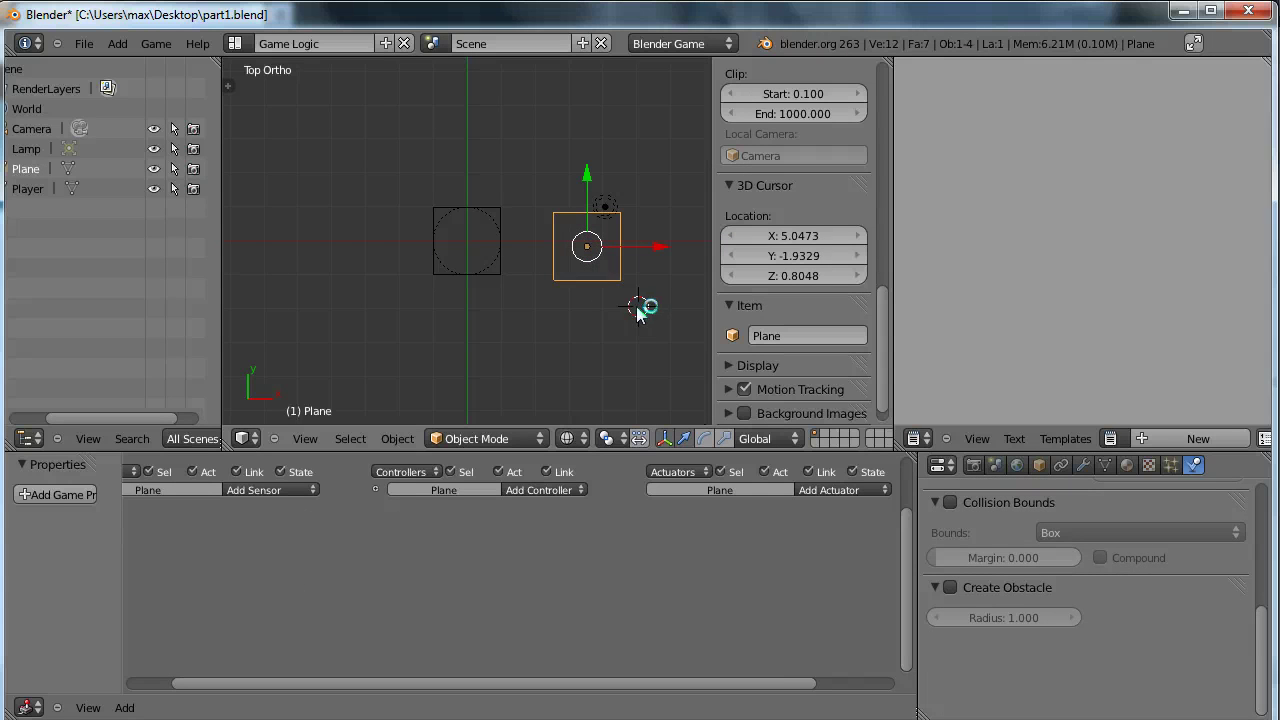
key("z")
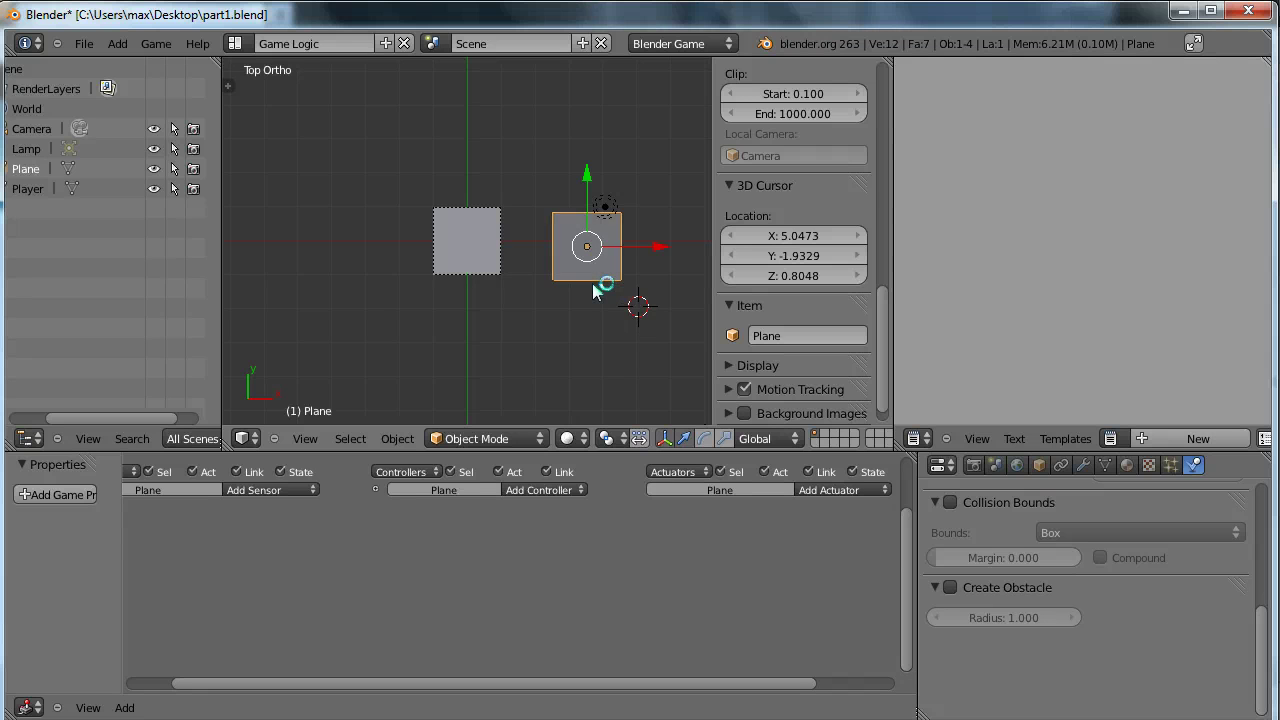
Scale the plane up to a bit over four times its size and position it centred beneath the Player as ground
key("s")
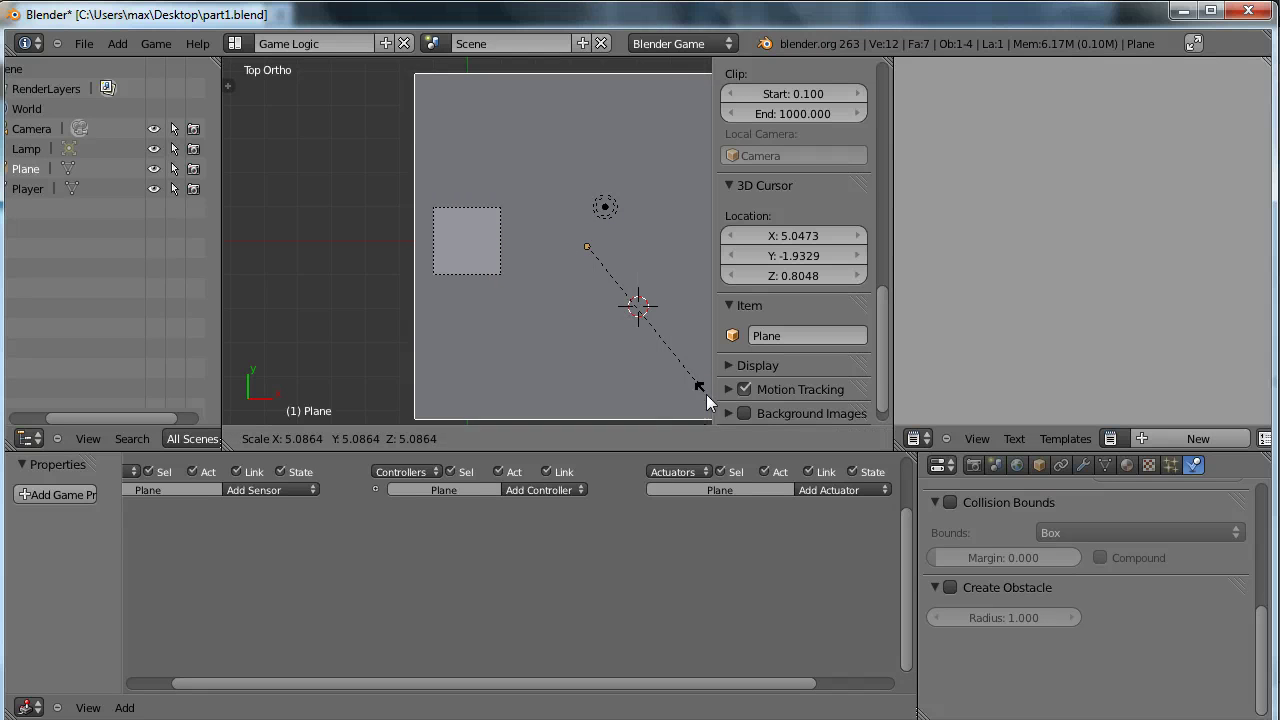
left_click(680, 390)
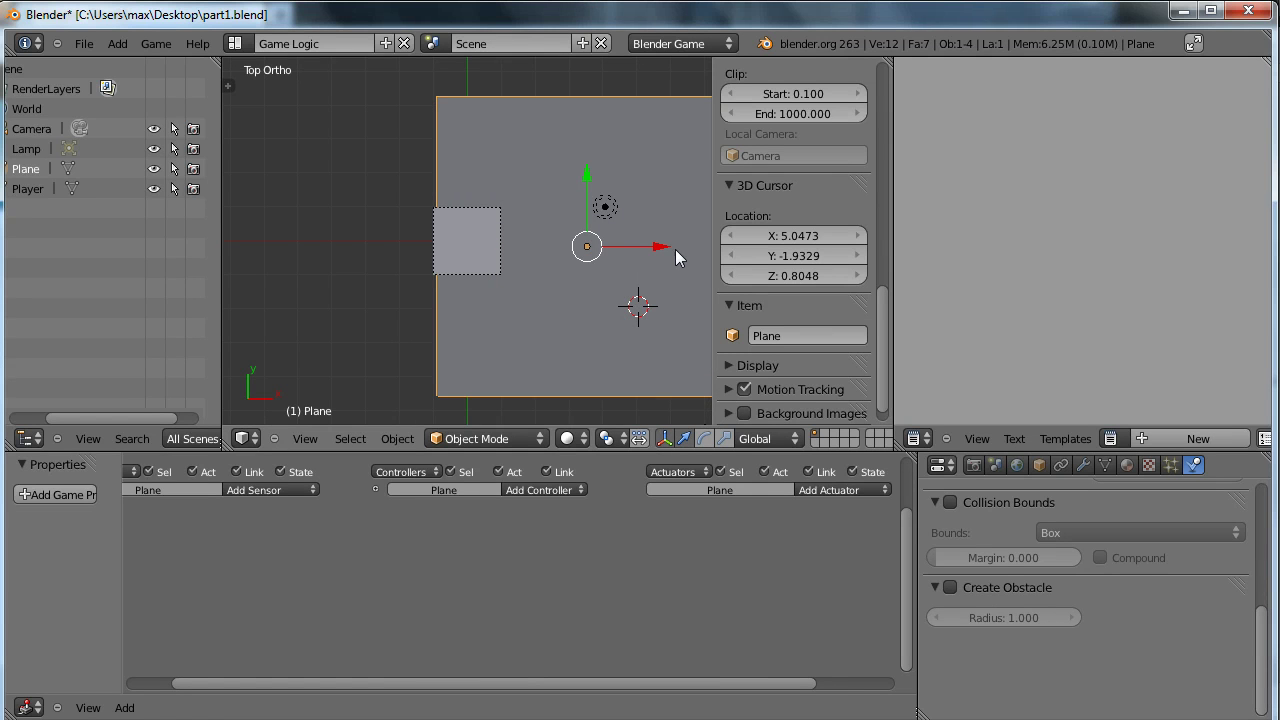
left_click_drag(657, 248, 538, 247)
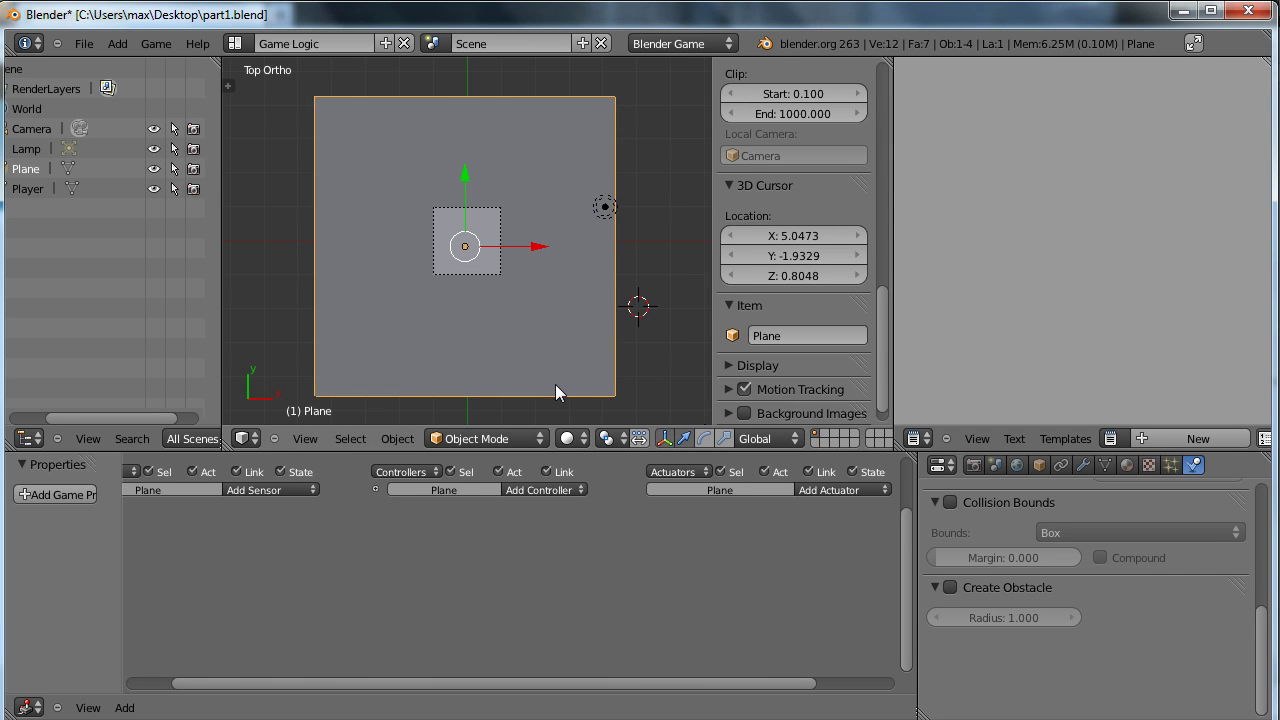
middle_click_drag(555, 384, 374, 230)
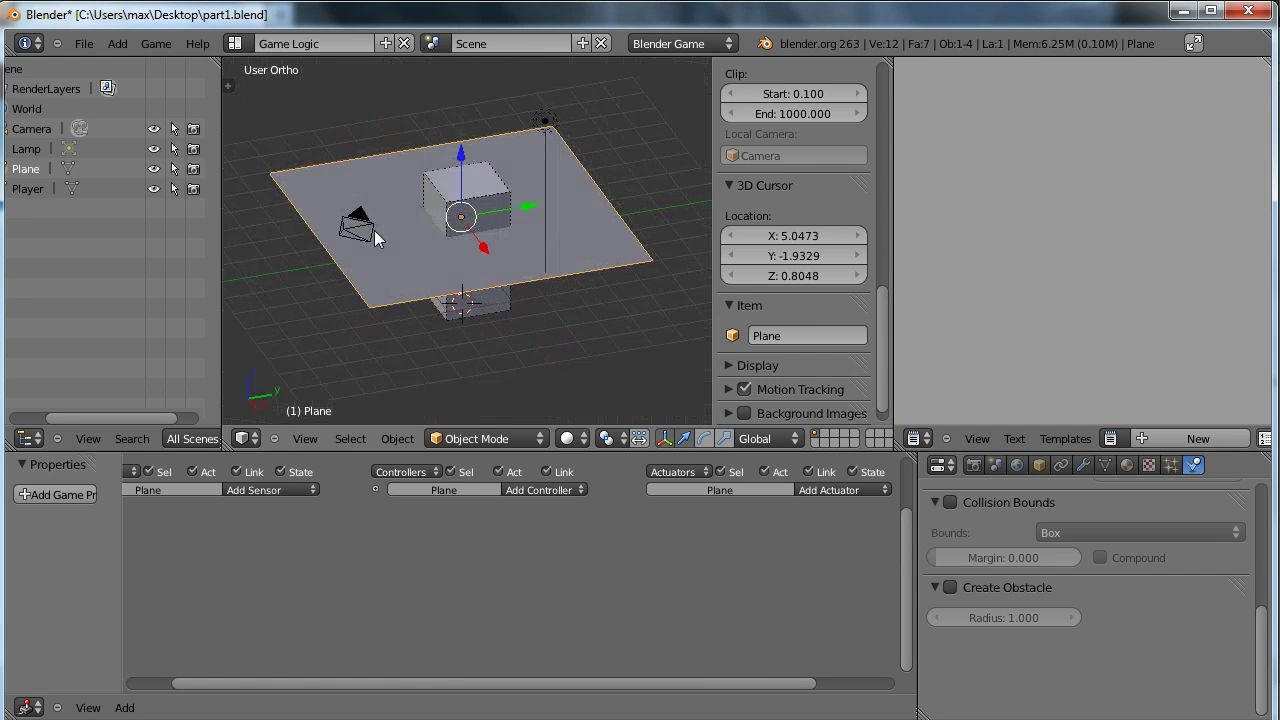
left_click_drag(463, 158, 452, 282)
middle_click_drag(562, 355, 610, 314)
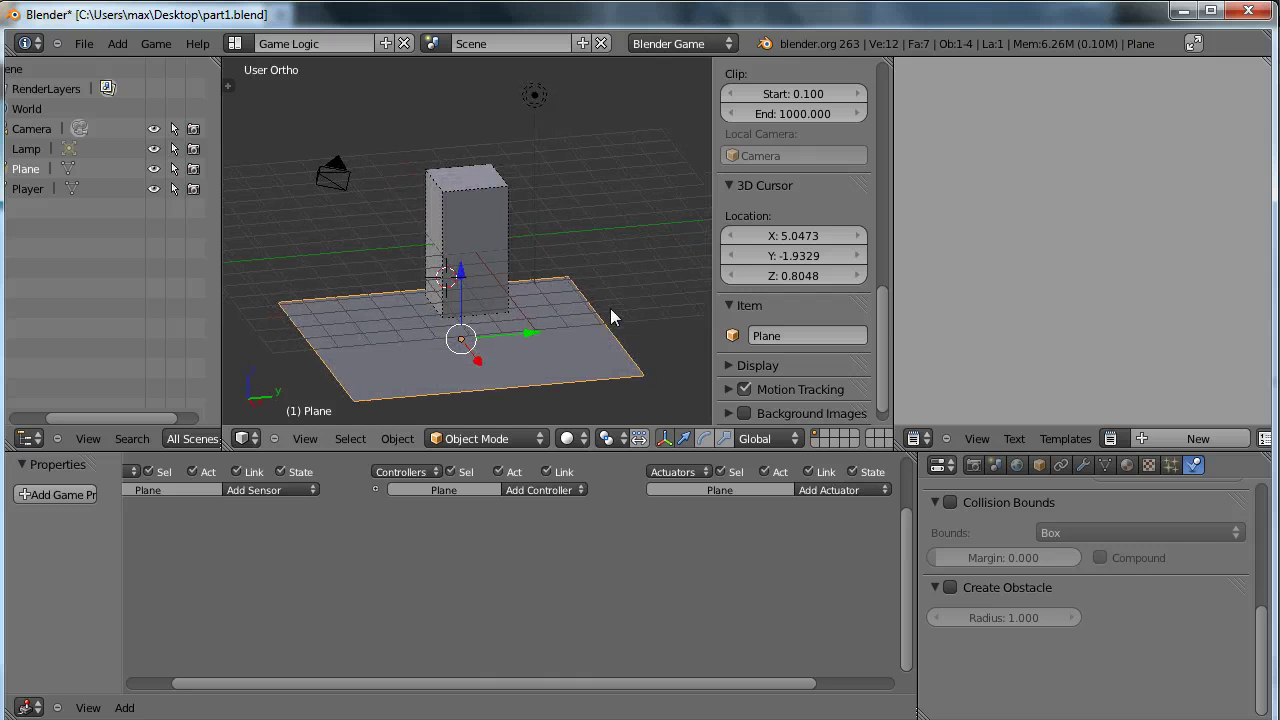
Compare the physics settings of the Player with those of the ground plane
right_click(453, 203)
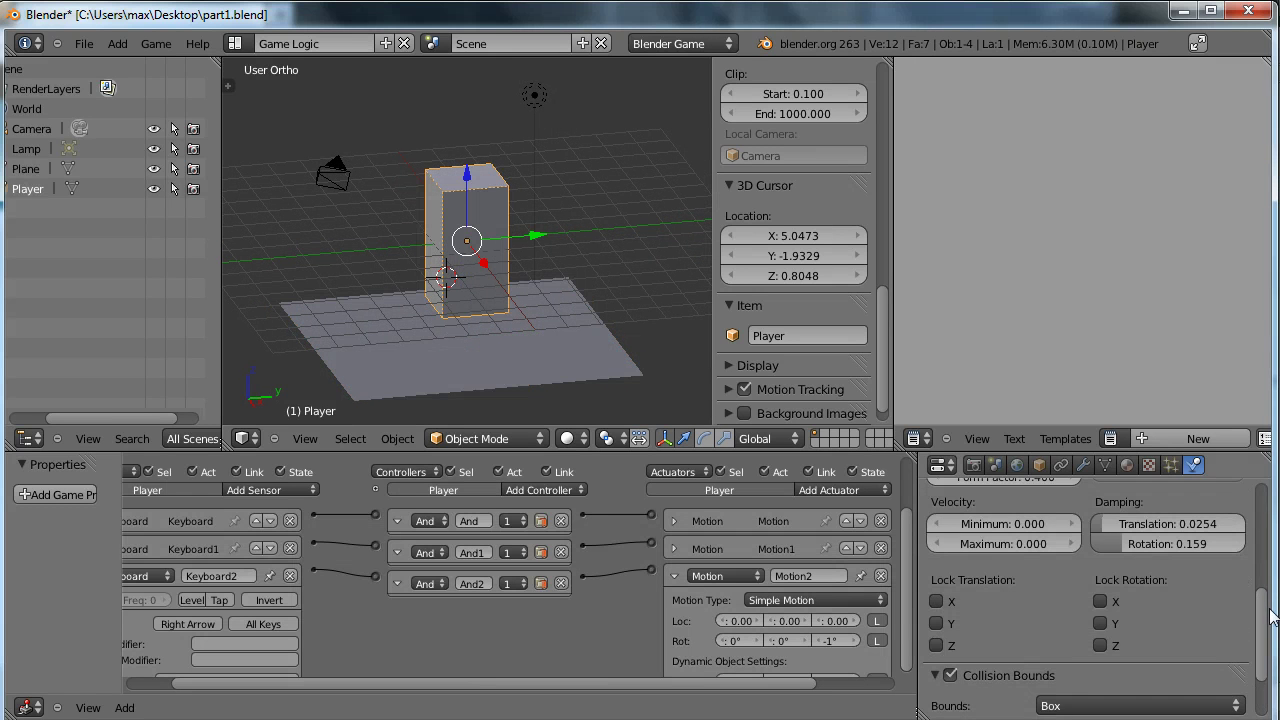
scroll(1255, 557, "up", 2)
scroll(1255, 557, "up", 3)
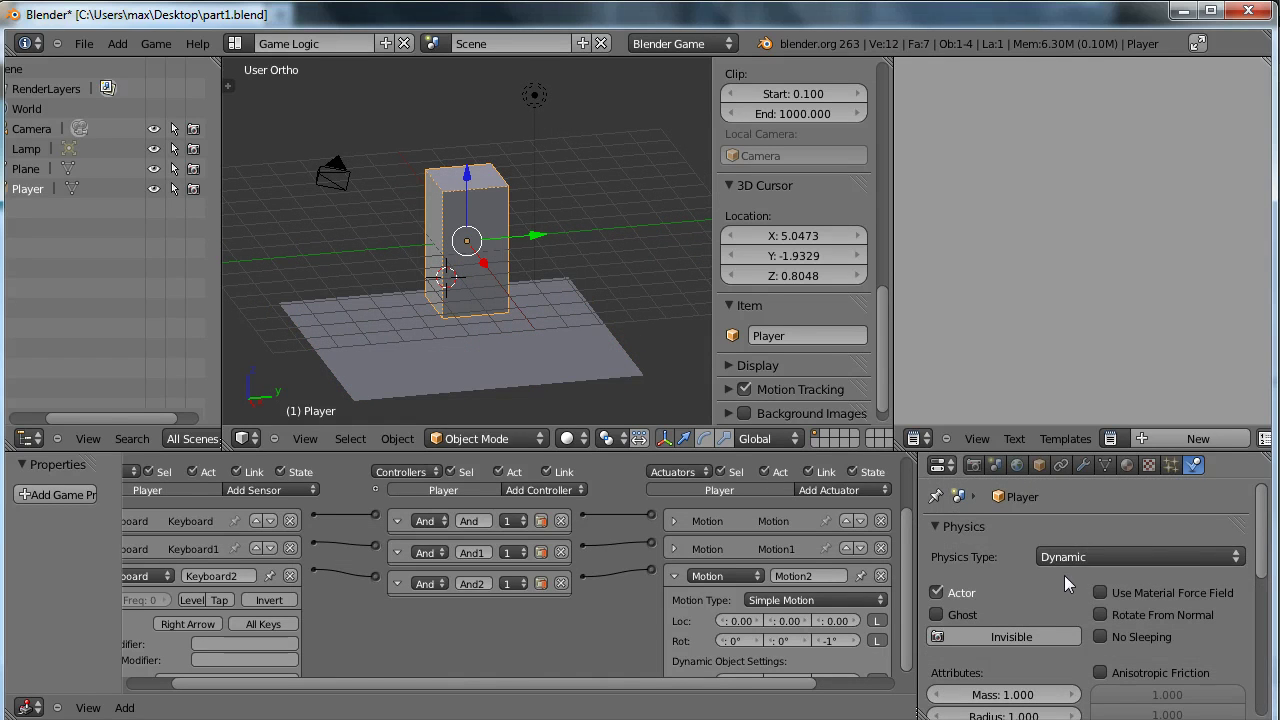
right_click(542, 364)
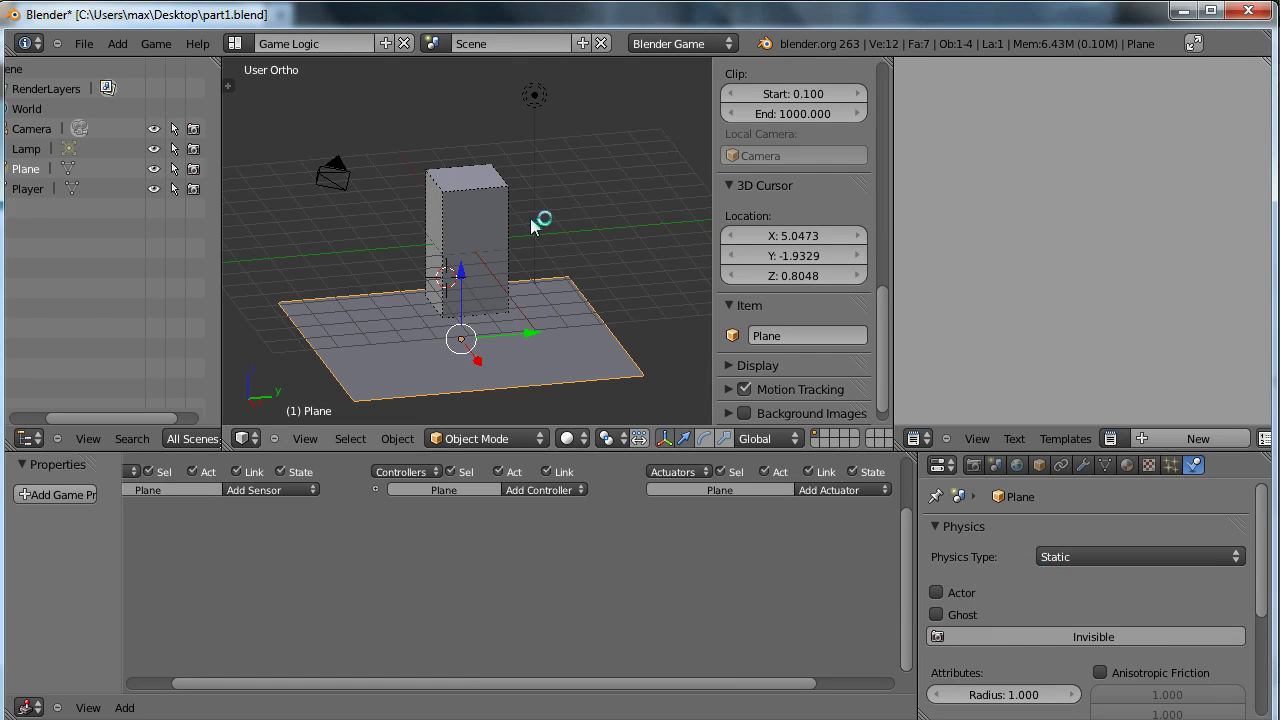
Test-run the game to check how the Player lands on the plane, and stop it
left_click(556, 193)
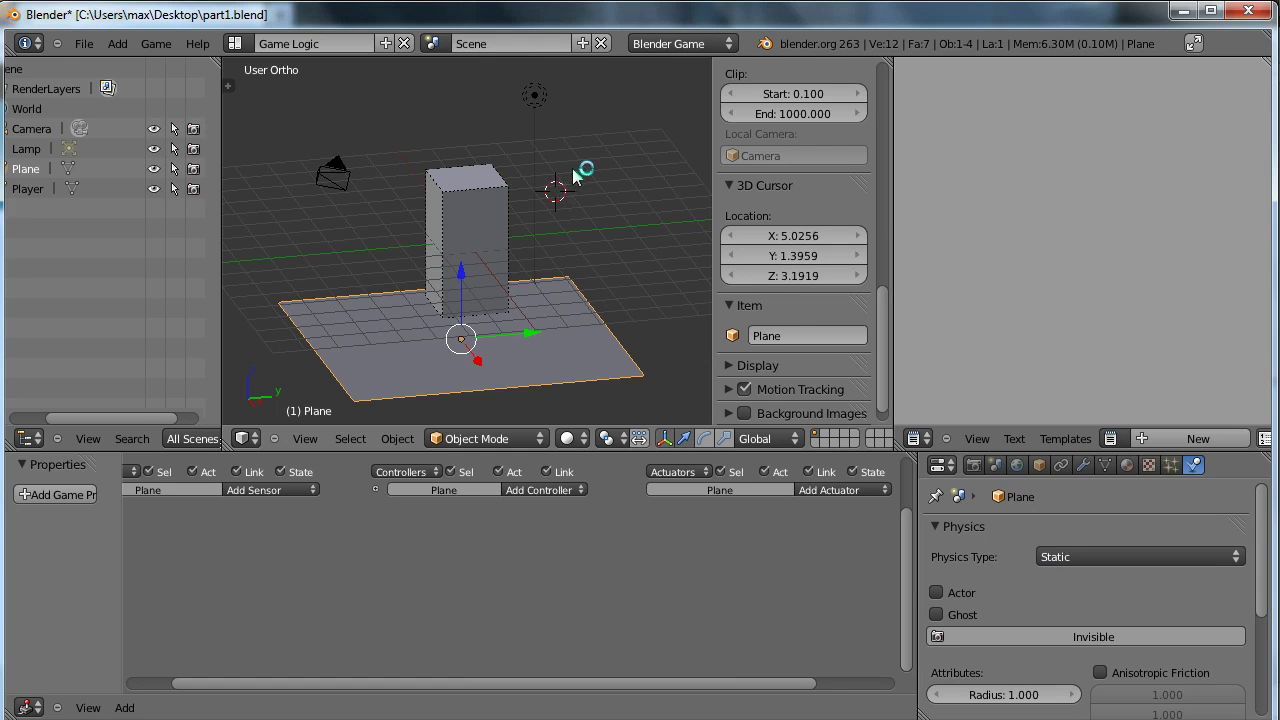
key("p")
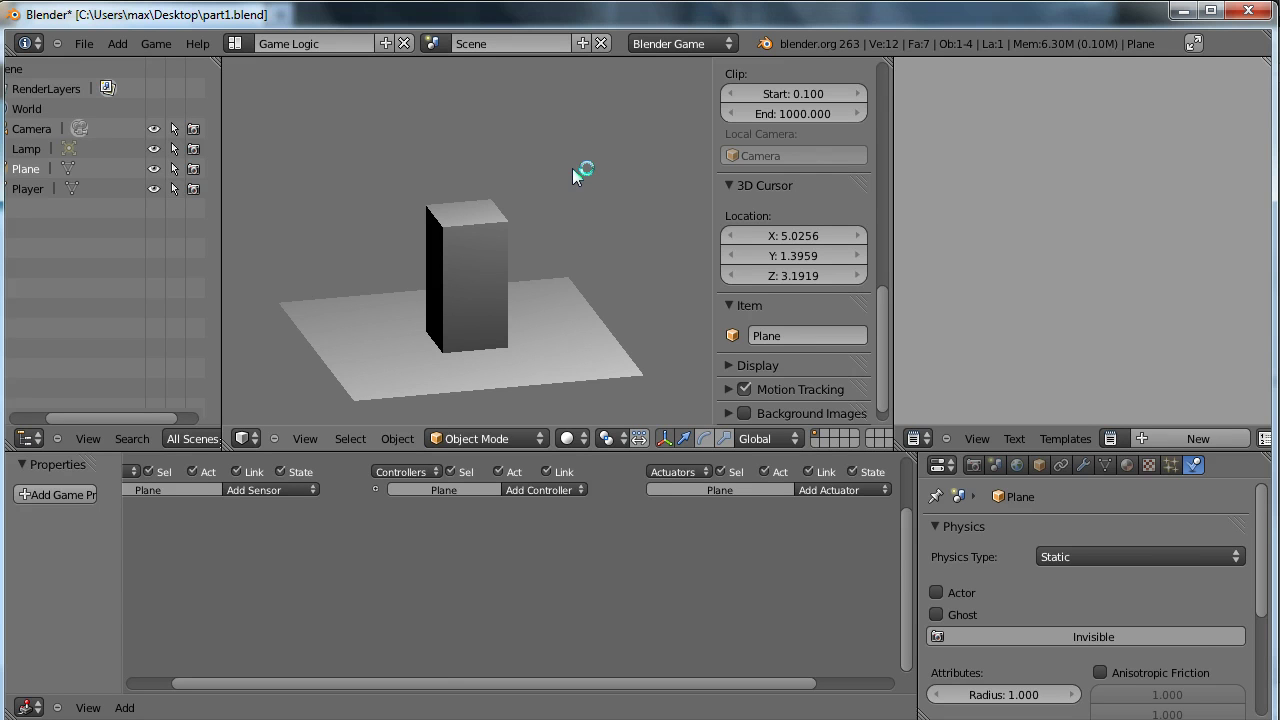
key("Escape")
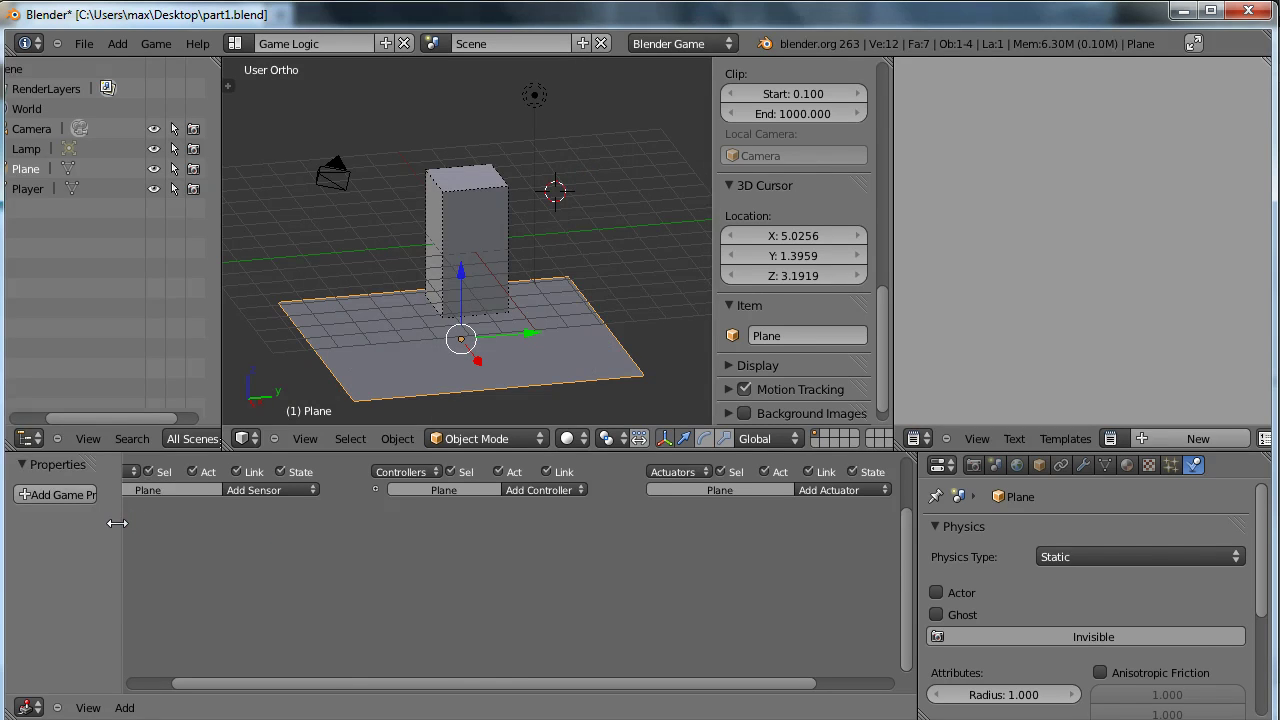
Add a game property to the plane and widen the property area to show its fields in full
left_click_drag(119, 525, 216, 522)
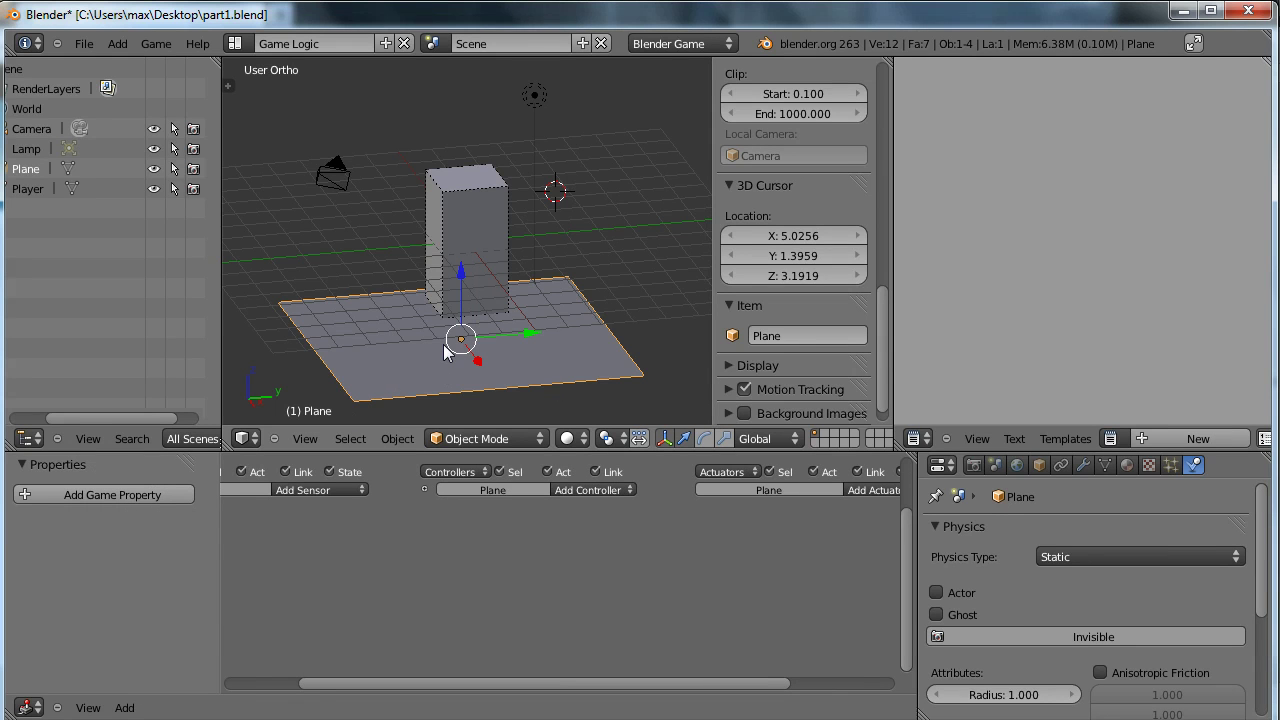
left_click(66, 496)
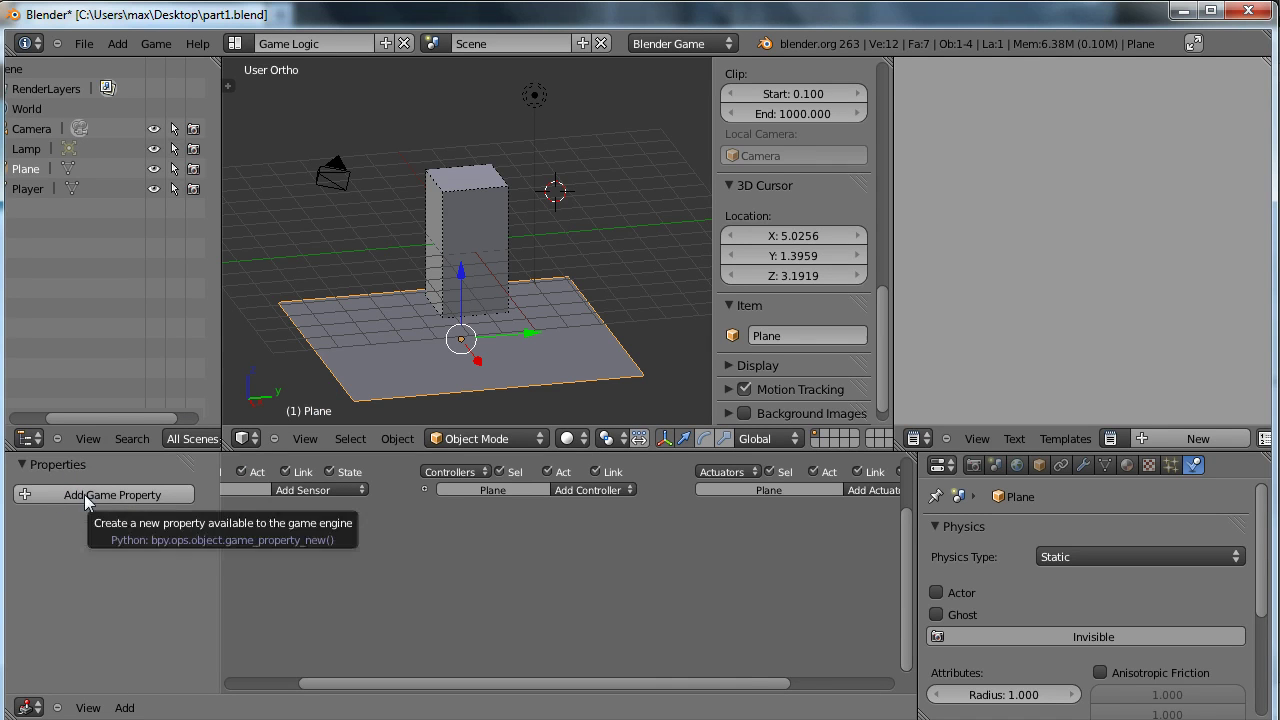
left_click(84, 494)
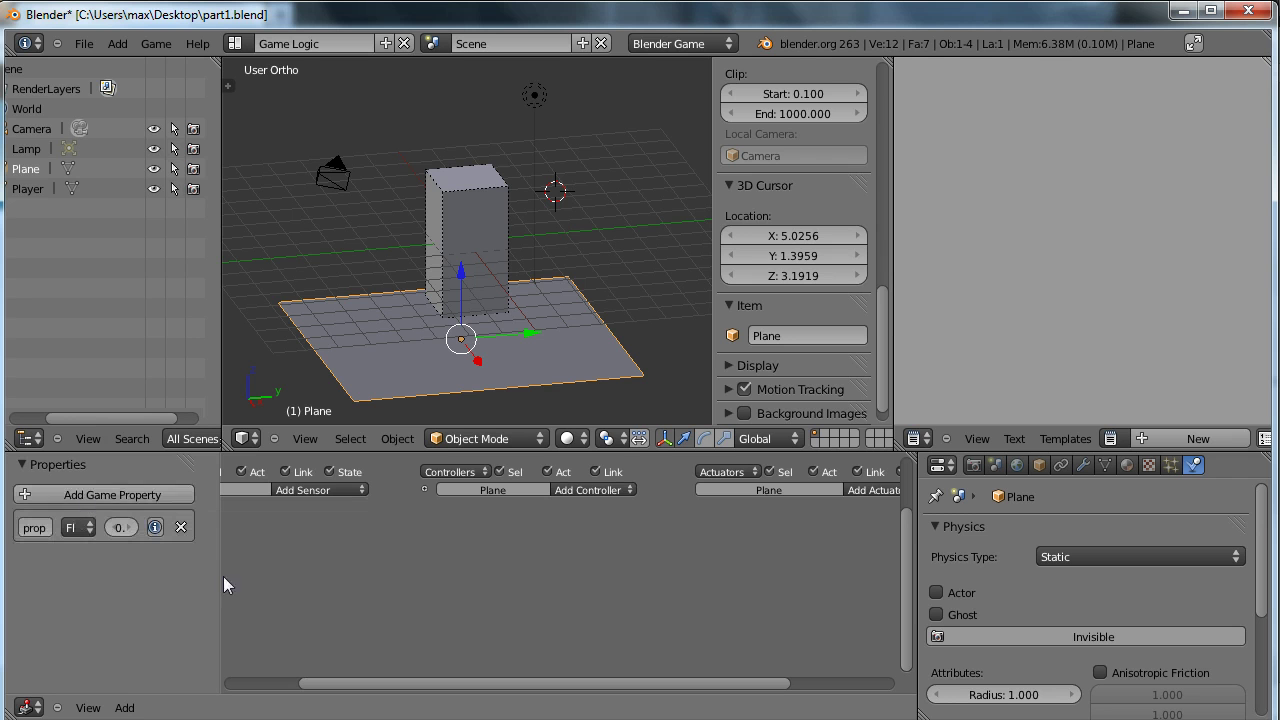
left_click_drag(219, 572, 362, 566)
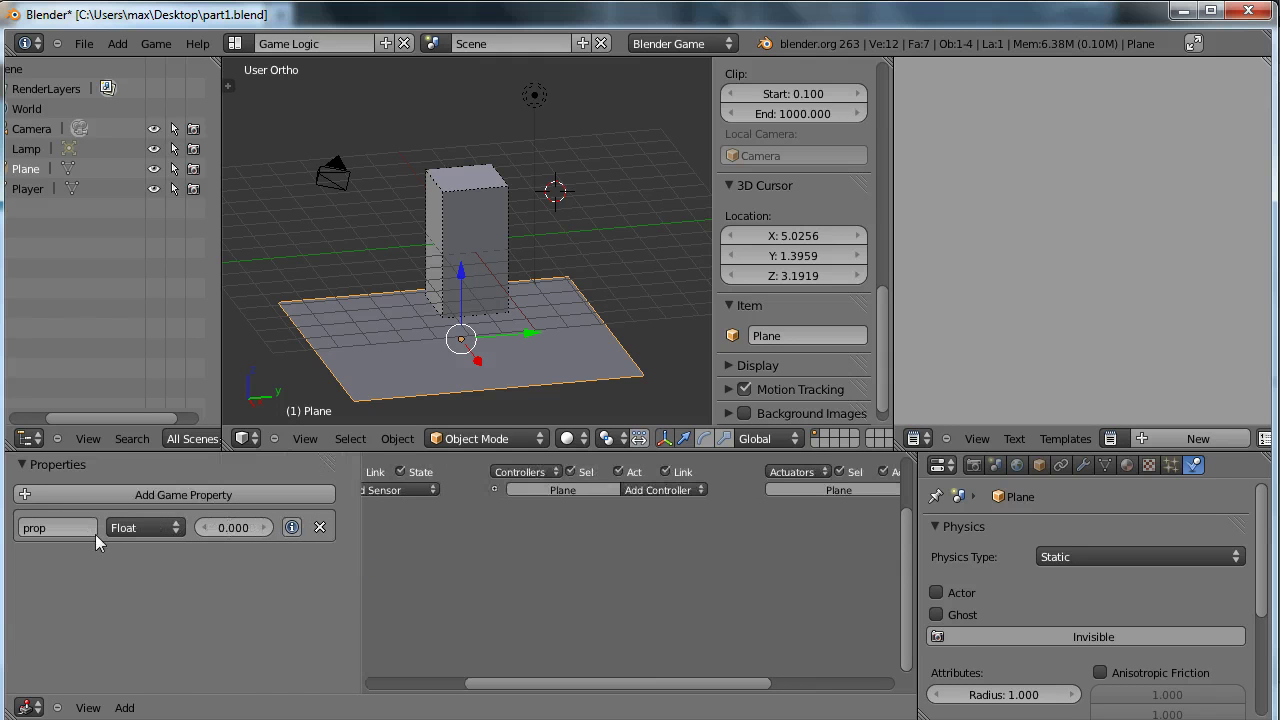
Name the plane's new game property ground and keep its type as Float
left_click(57, 528)
type("ground")
left_click(178, 530)
left_click(180, 532)
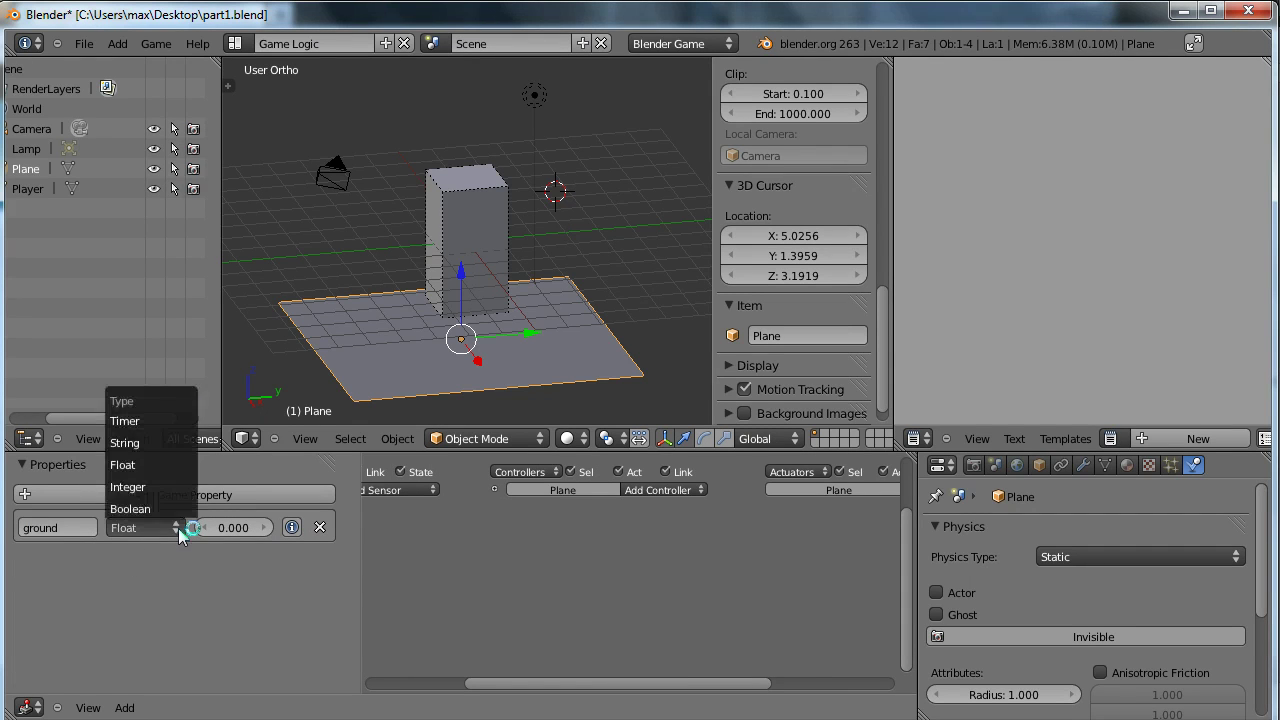
left_click(180, 465)
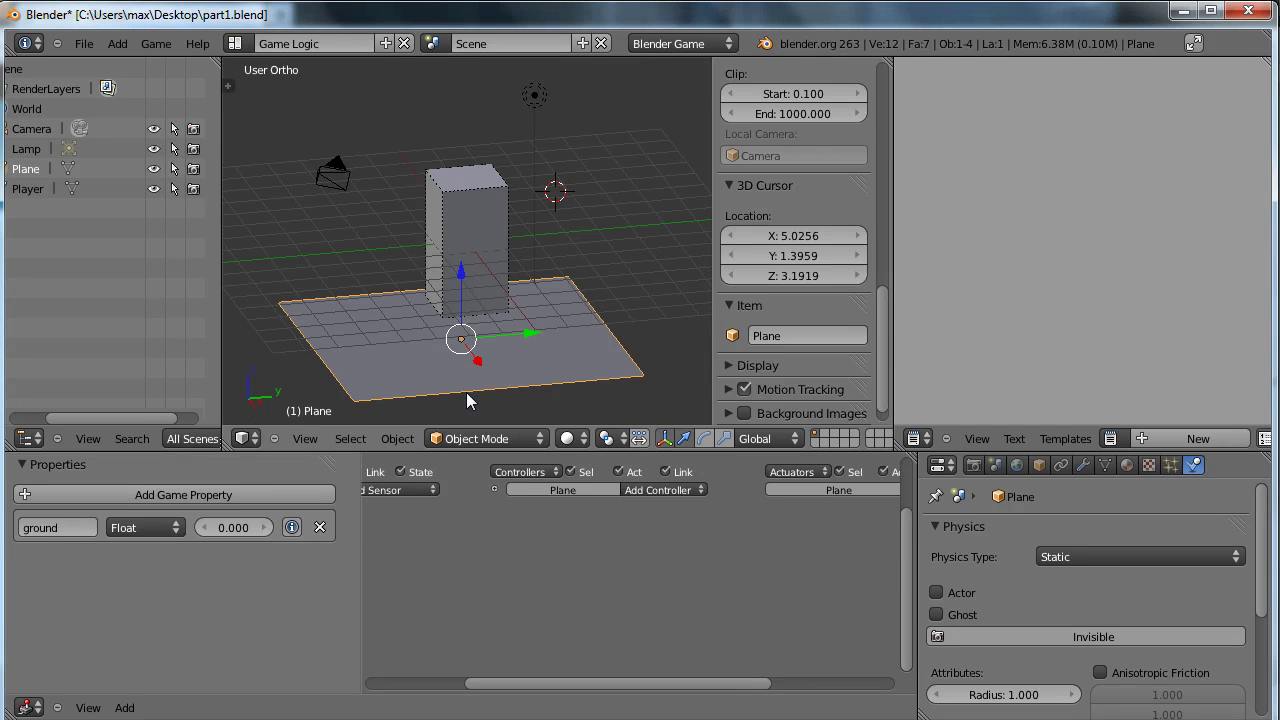
middle_click_drag(472, 402, 514, 408)
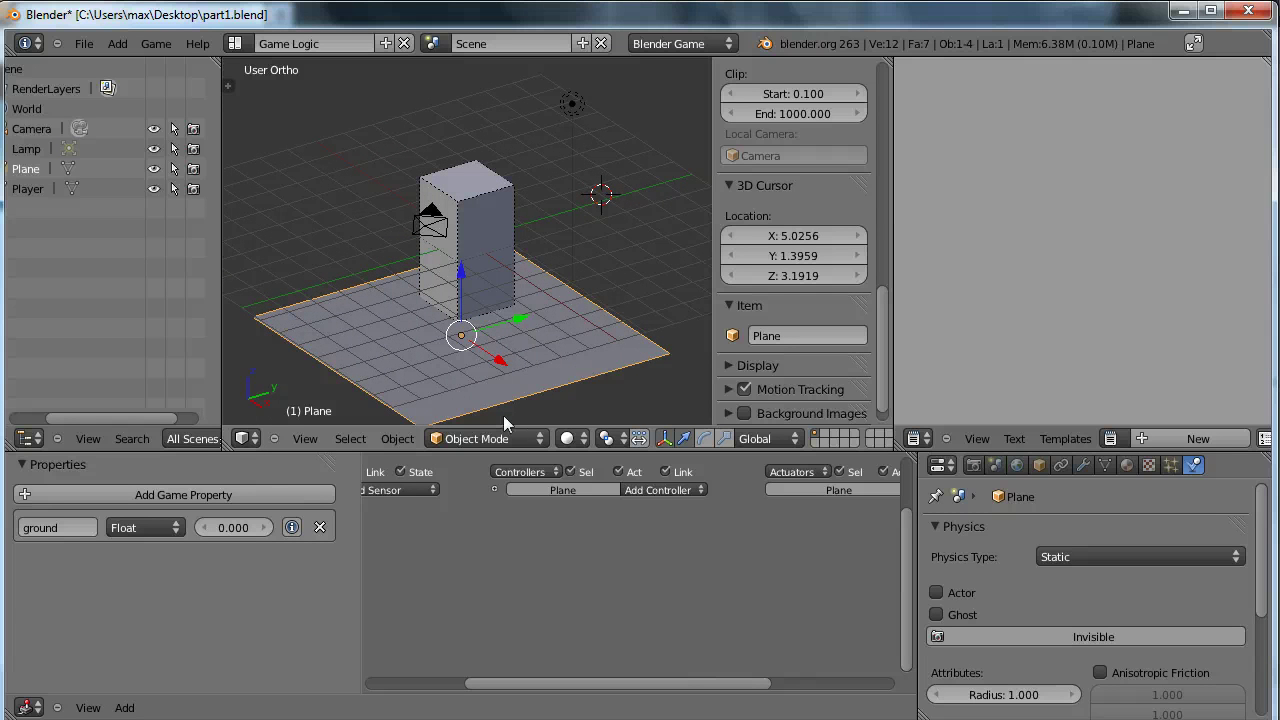